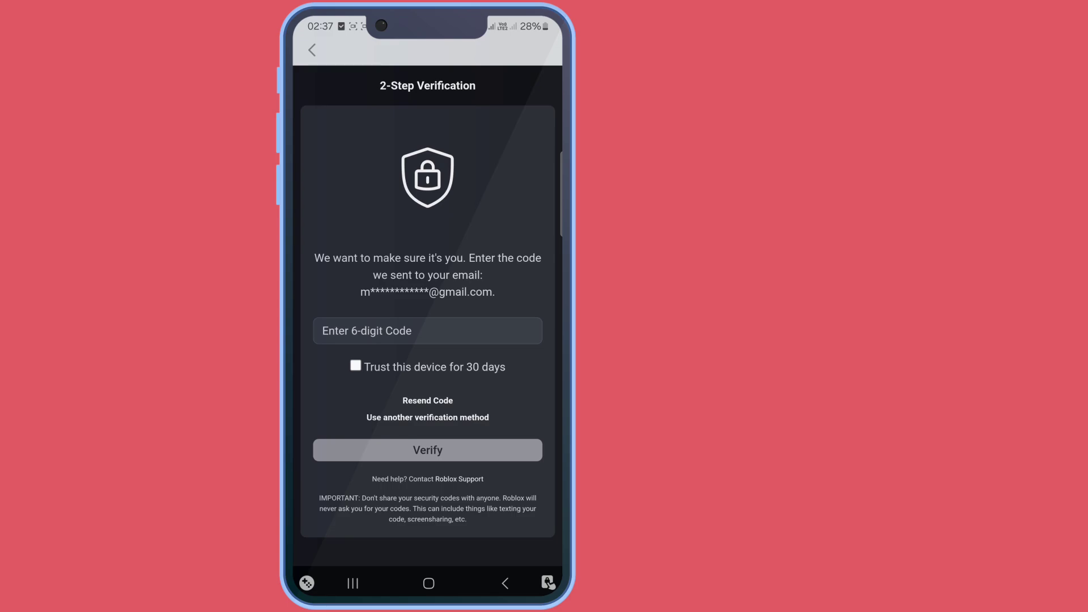
# - Confirm in Quick Settings that Wi-Fi is on and connected, then return home
pyautogui.moveTo(428, 26); pyautogui.dragTo(428, 341)
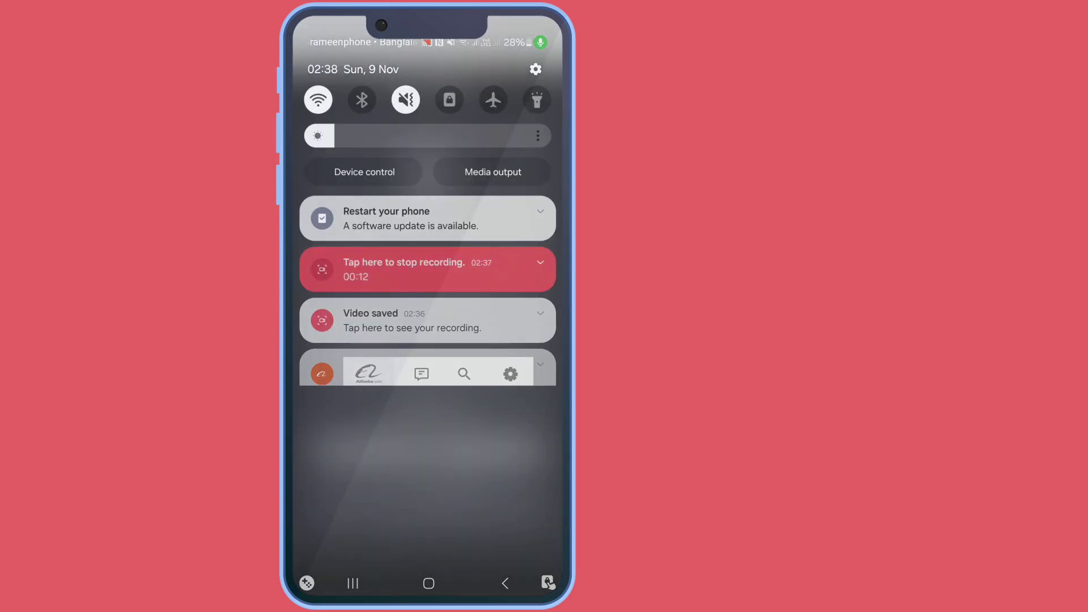
pyautogui.click(318, 99)
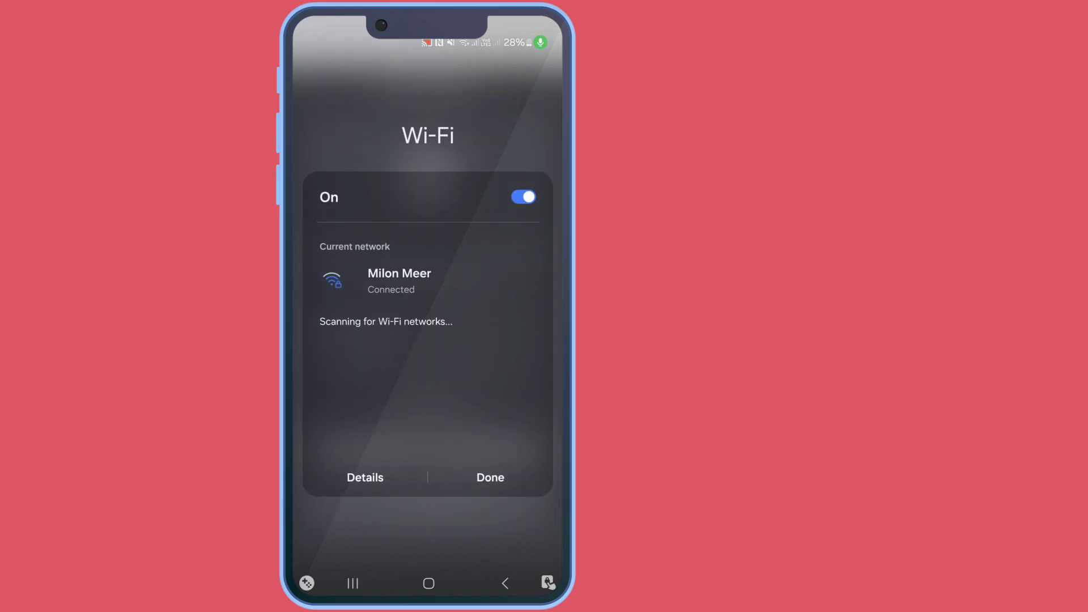
pyautogui.click(365, 477)
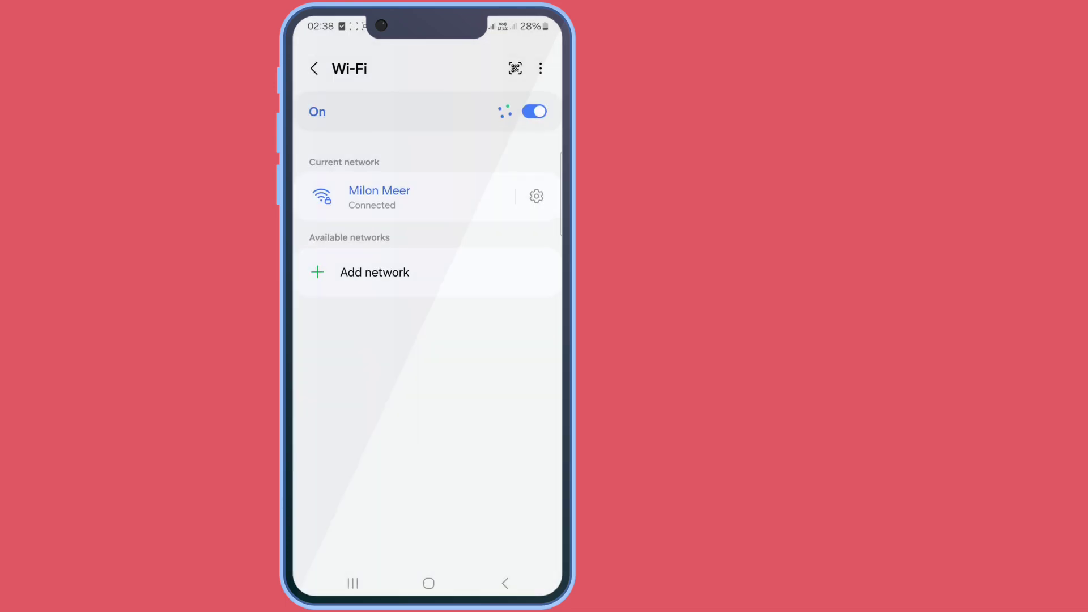
pyautogui.click(506, 583)
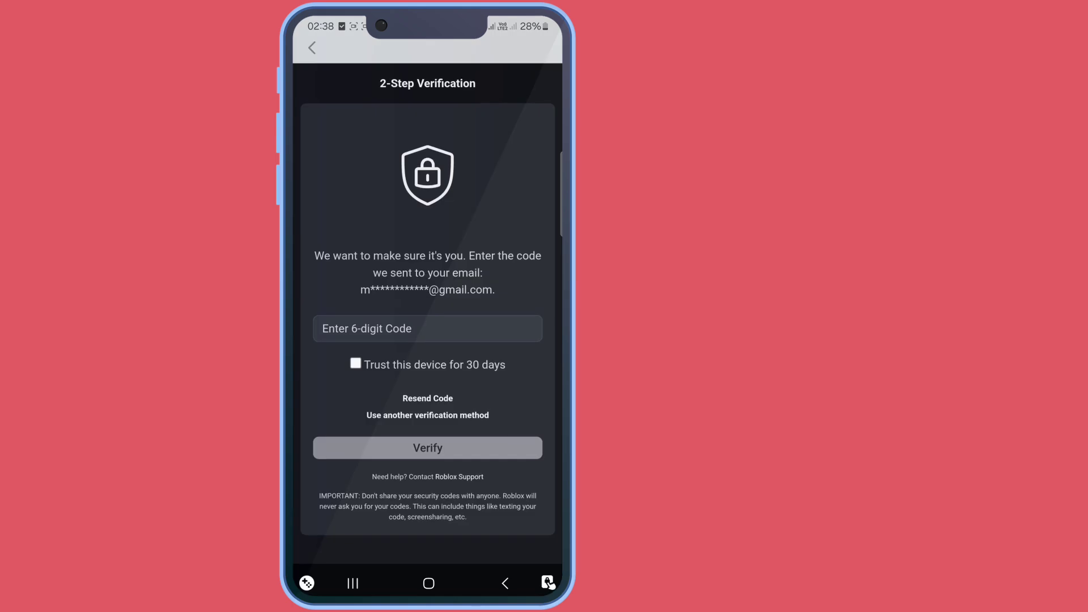
pyautogui.click(428, 583)
# - Open Gmail and check the Spam folder for the verification email
pyautogui.click(540, 429)
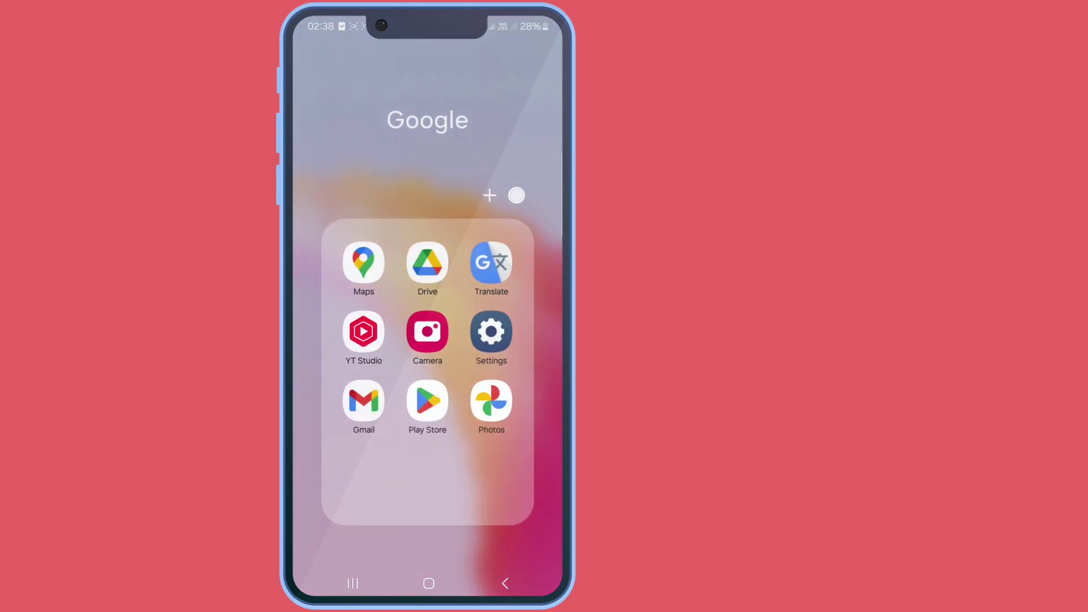
pyautogui.click(363, 405)
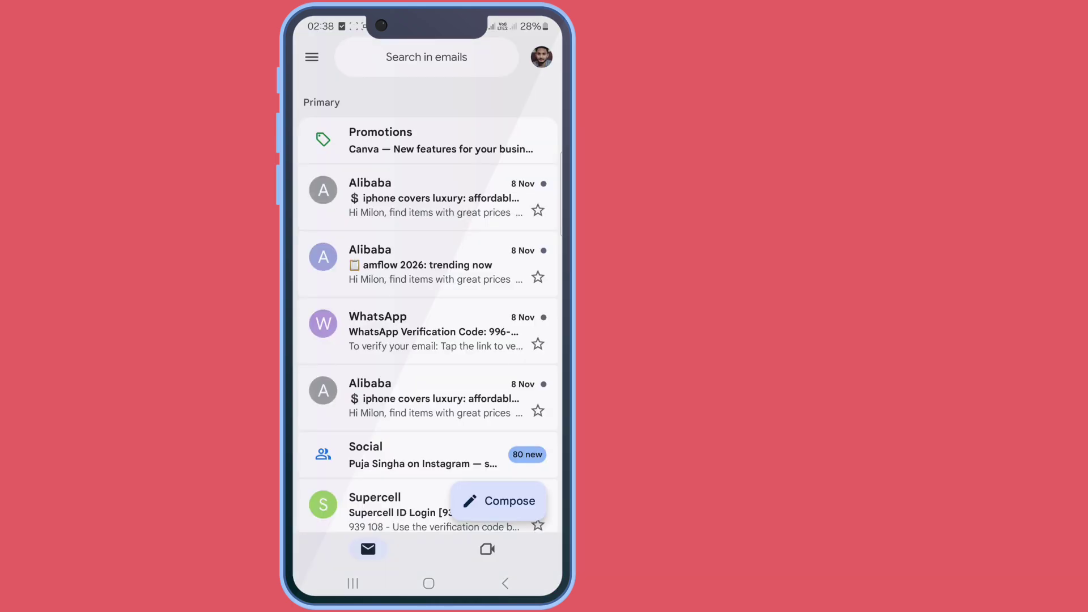
pyautogui.click(311, 57)
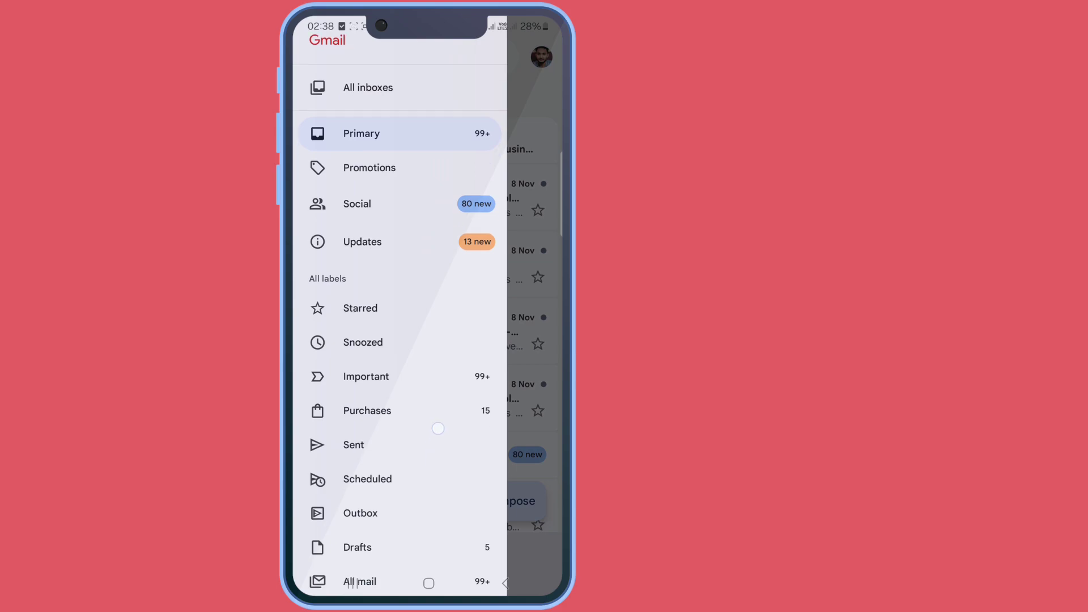
pyautogui.scroll(-5, 399, 340)
pyautogui.click(357, 451)
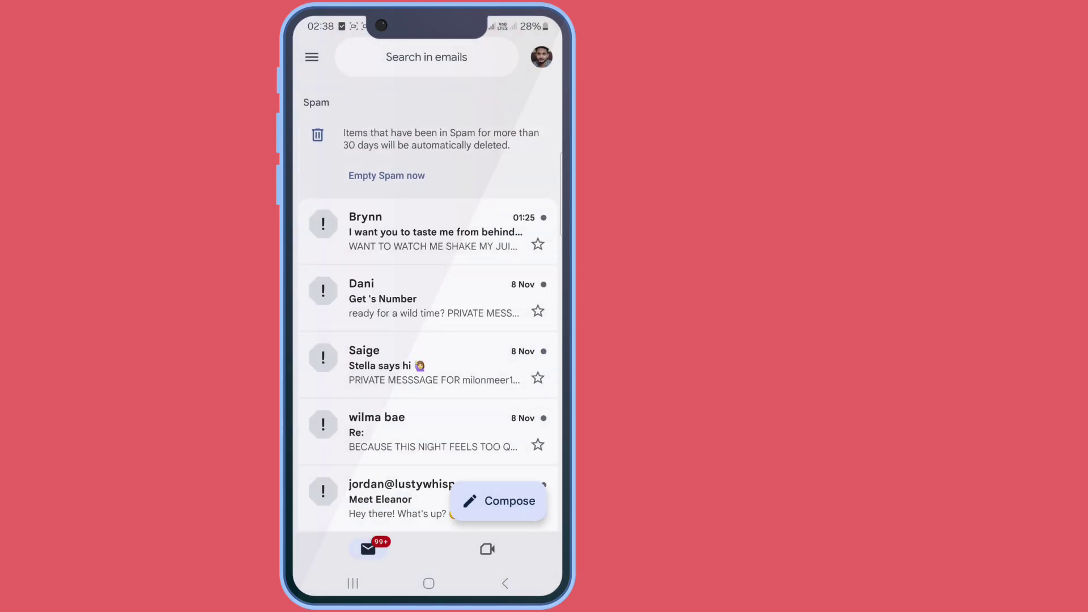
# - Check the Promotions folder, then back out of Gmail to the home screen
pyautogui.click(311, 56)
pyautogui.scroll(5, 374, 255)
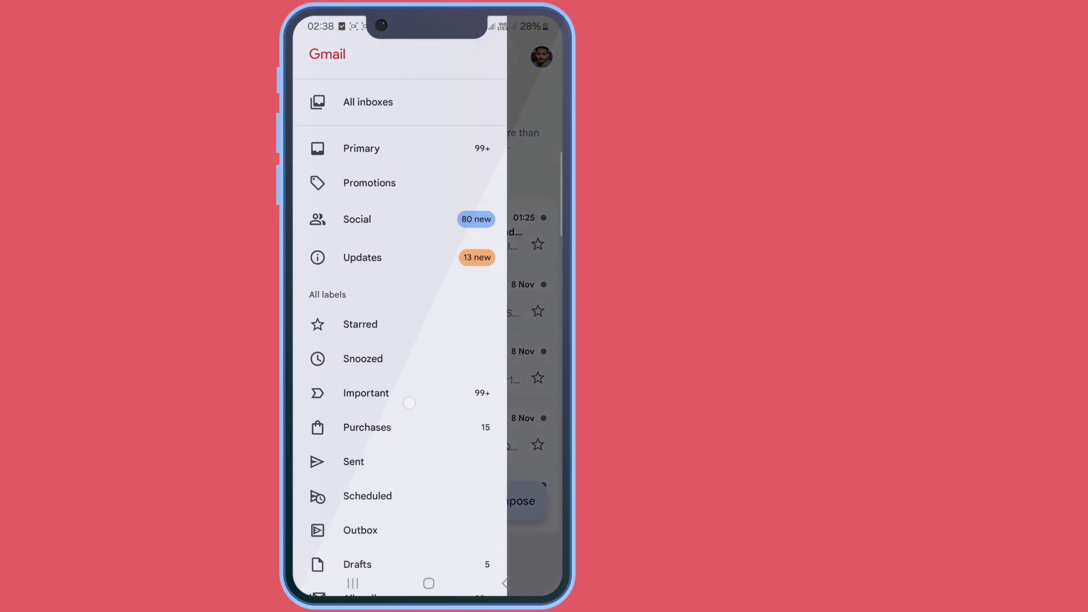
pyautogui.click(539, 340)
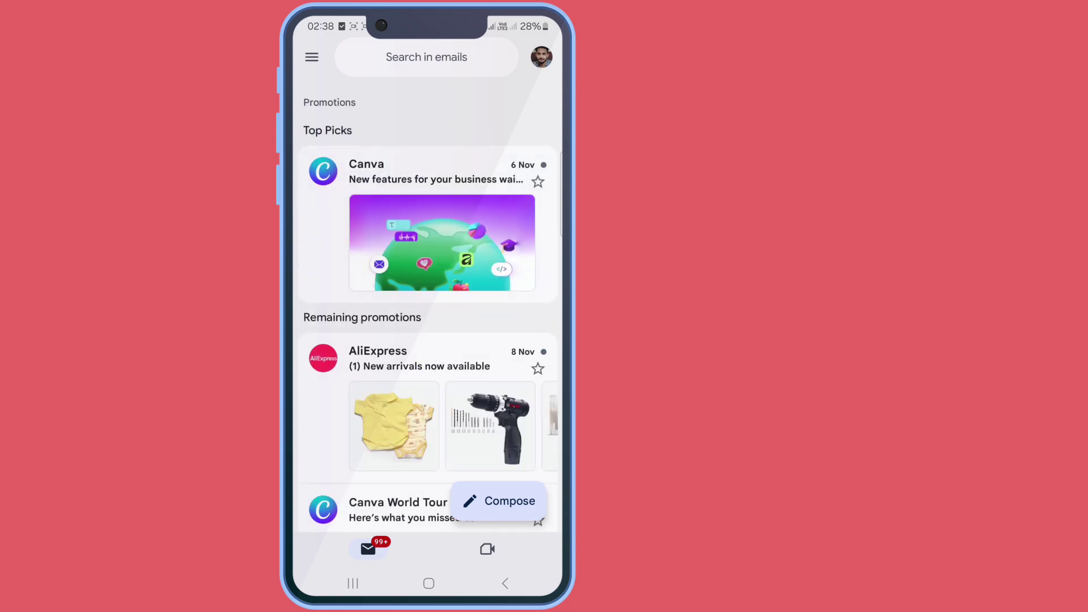
pyautogui.click(505, 584)
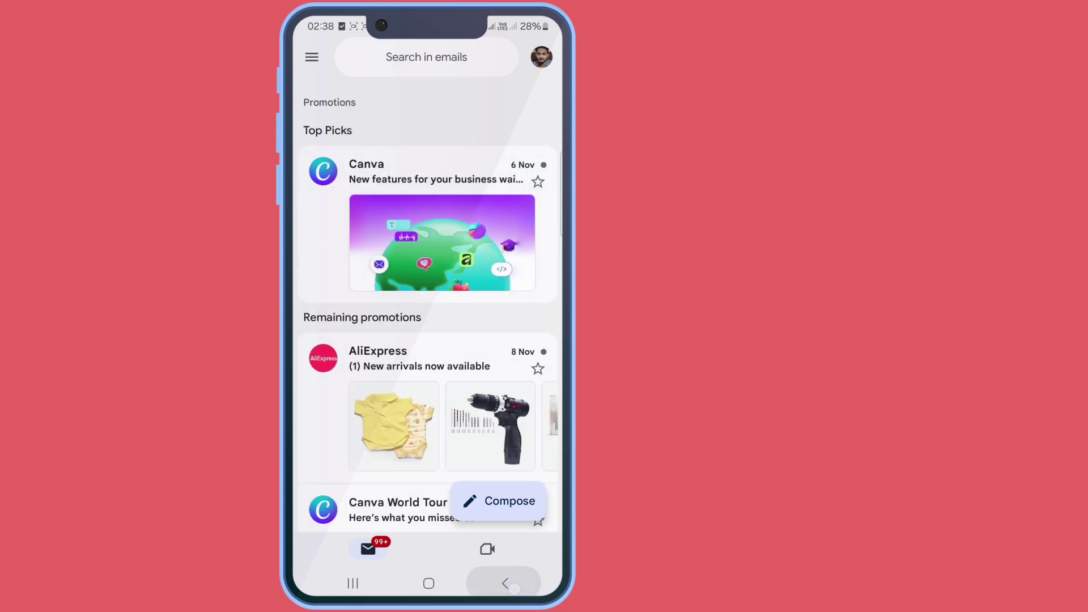
pyautogui.click(506, 584)
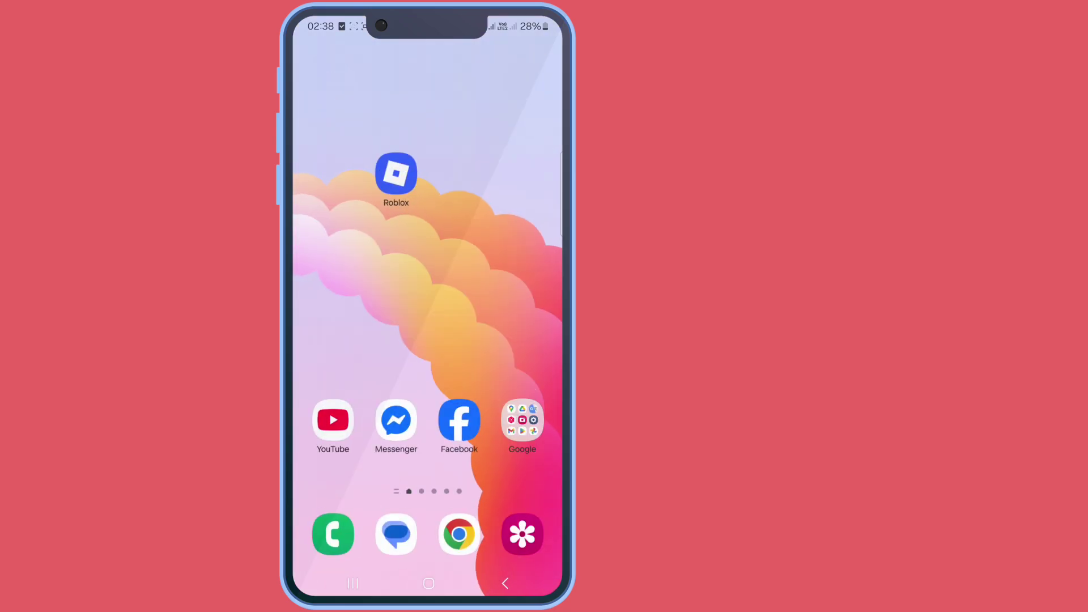
# - Launch Settings from the Google folder and go to the Apps page
pyautogui.click(522, 420)
pyautogui.click(492, 331)
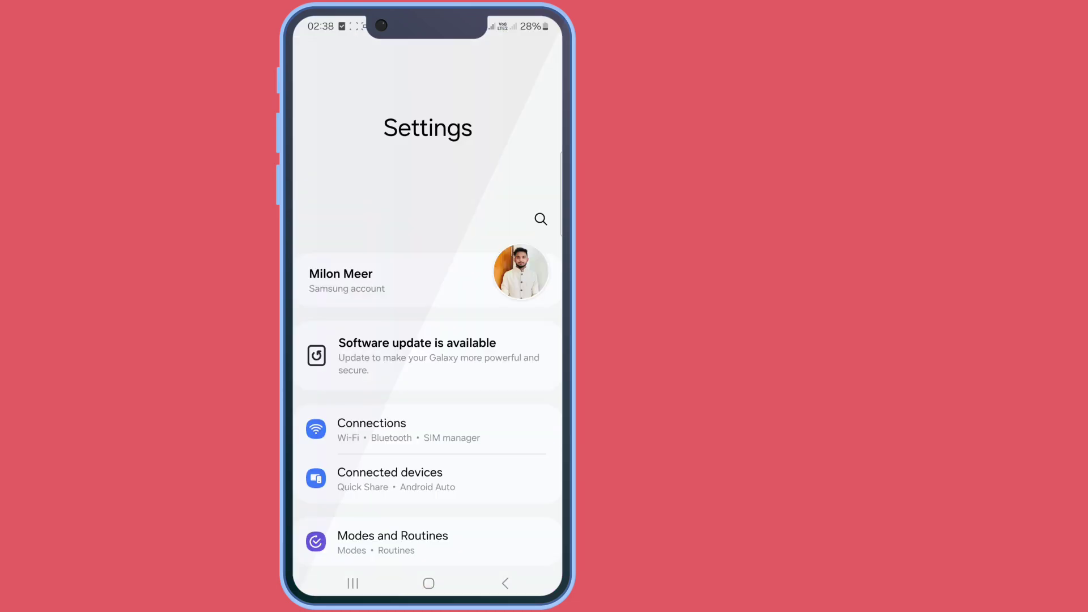
pyautogui.scroll(-5, 493, 376)
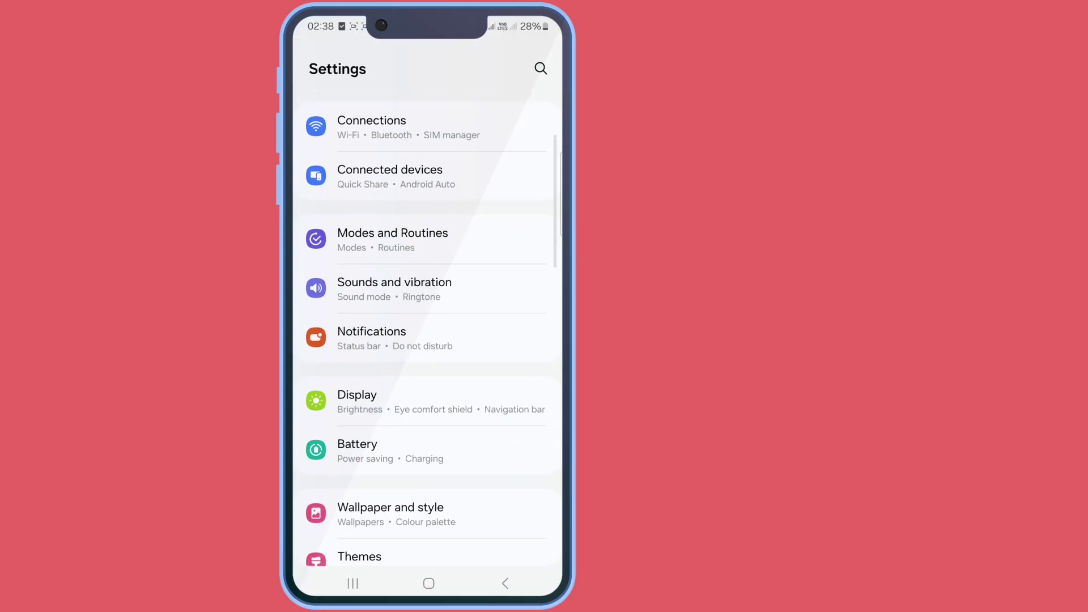
pyautogui.scroll(-5, 512, 255)
pyautogui.scroll(-5, 508, 312)
pyautogui.scroll(-1, 500, 413)
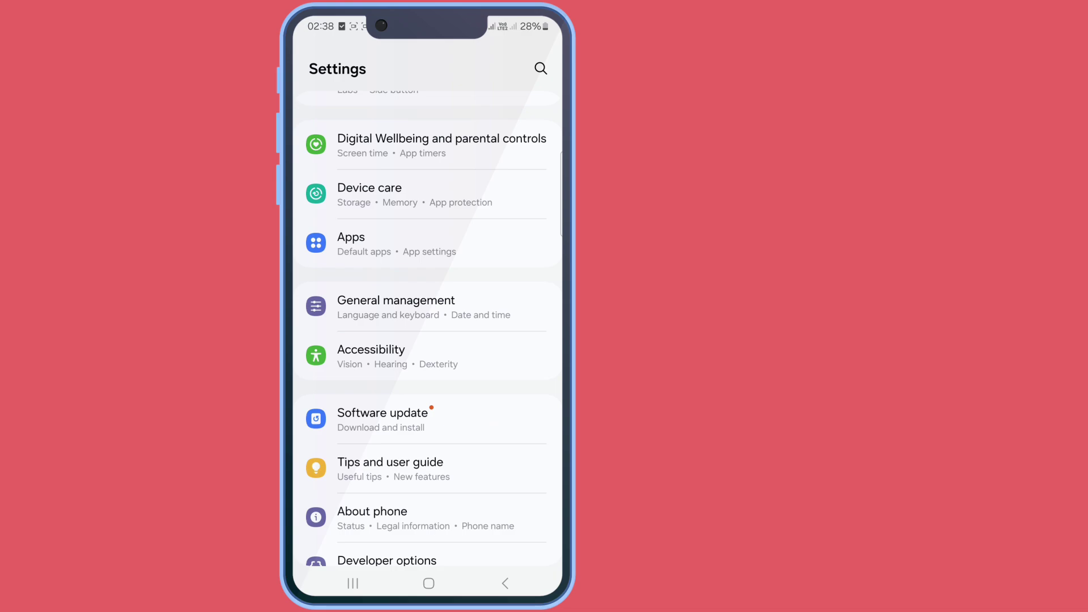
pyautogui.click(435, 243)
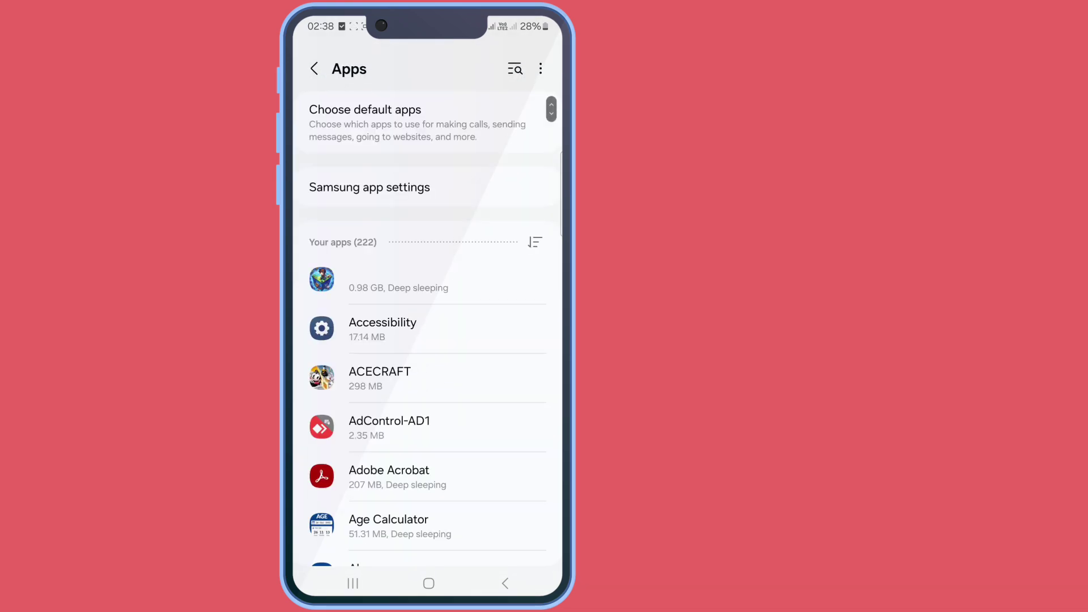
# - Search installed apps for 'roblo' and open Roblox's app info page
pyautogui.click(515, 69)
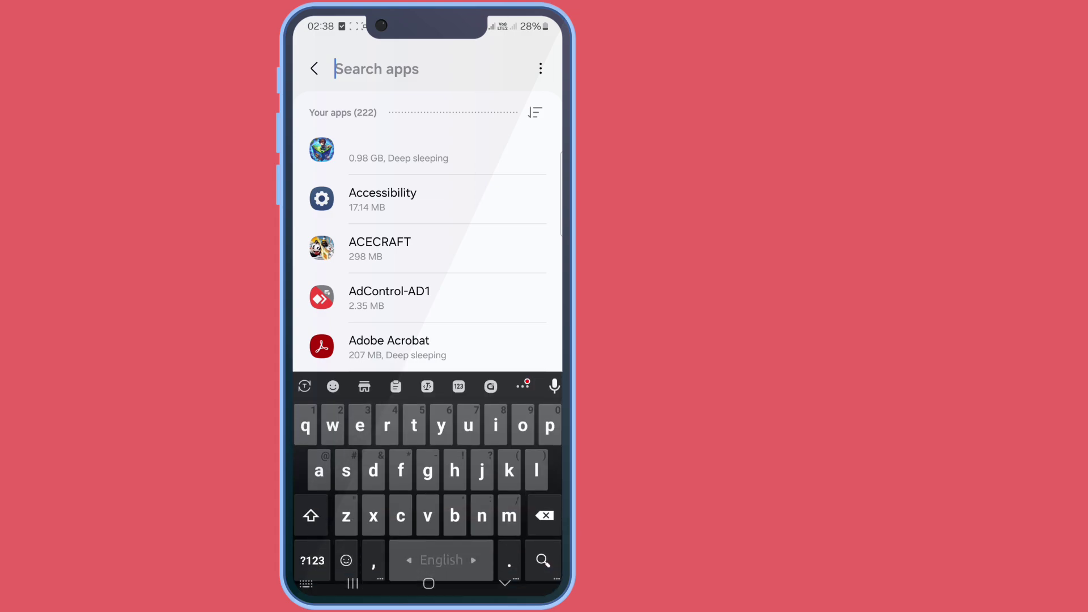
pyautogui.write('rob')
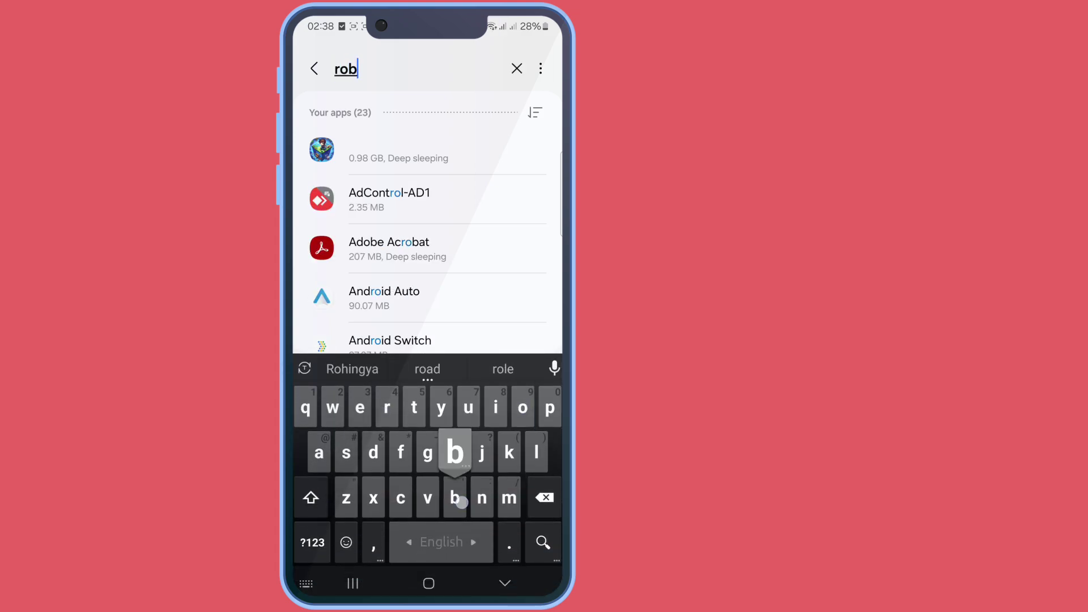
pyautogui.write('lo')
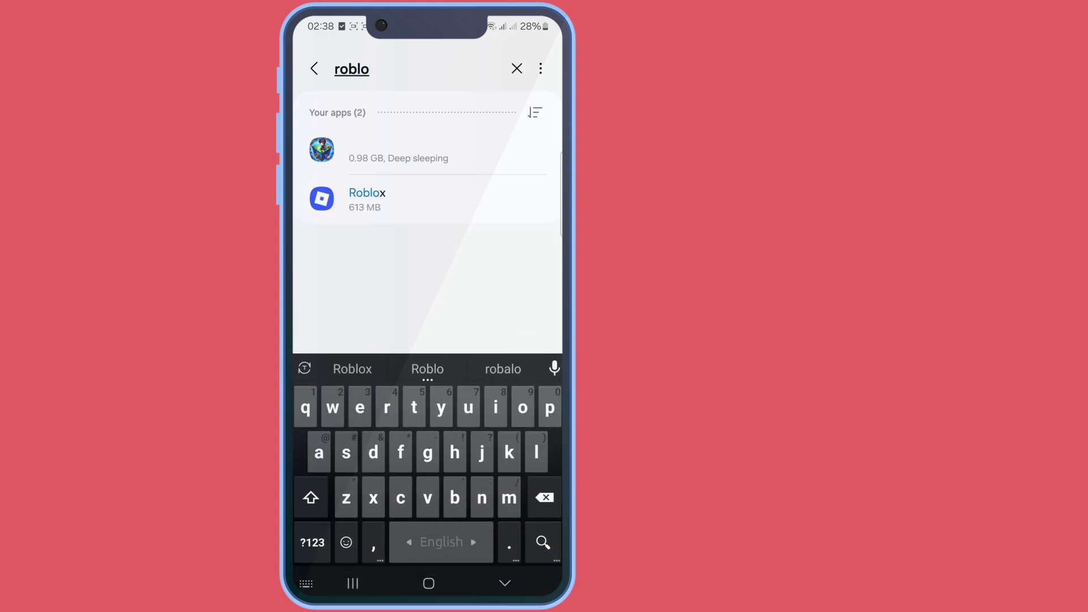
pyautogui.click(367, 198)
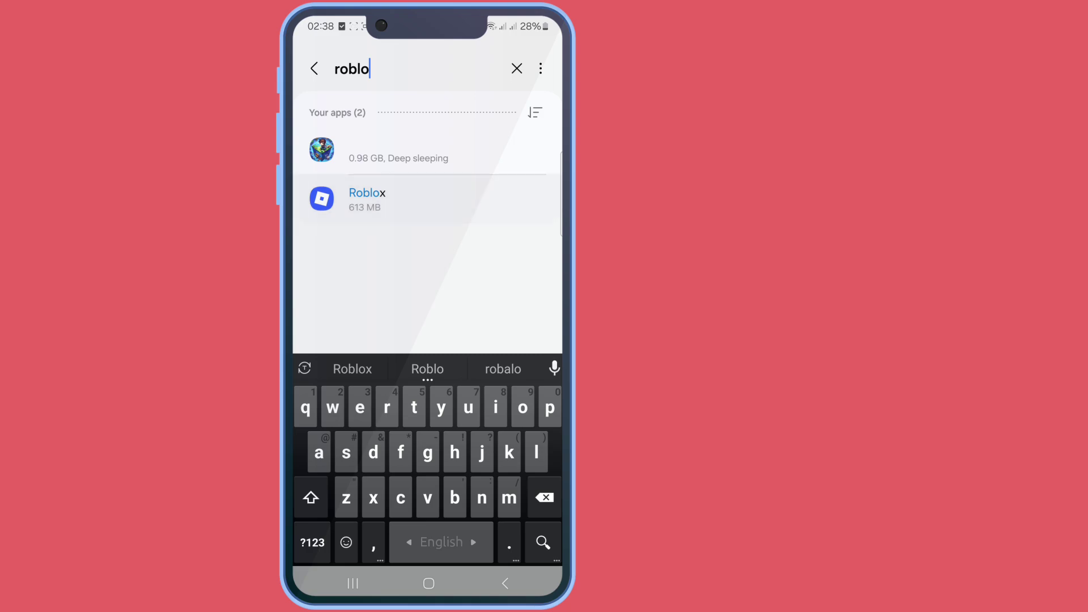
pyautogui.moveTo(481, 455); pyautogui.dragTo(513, 214)
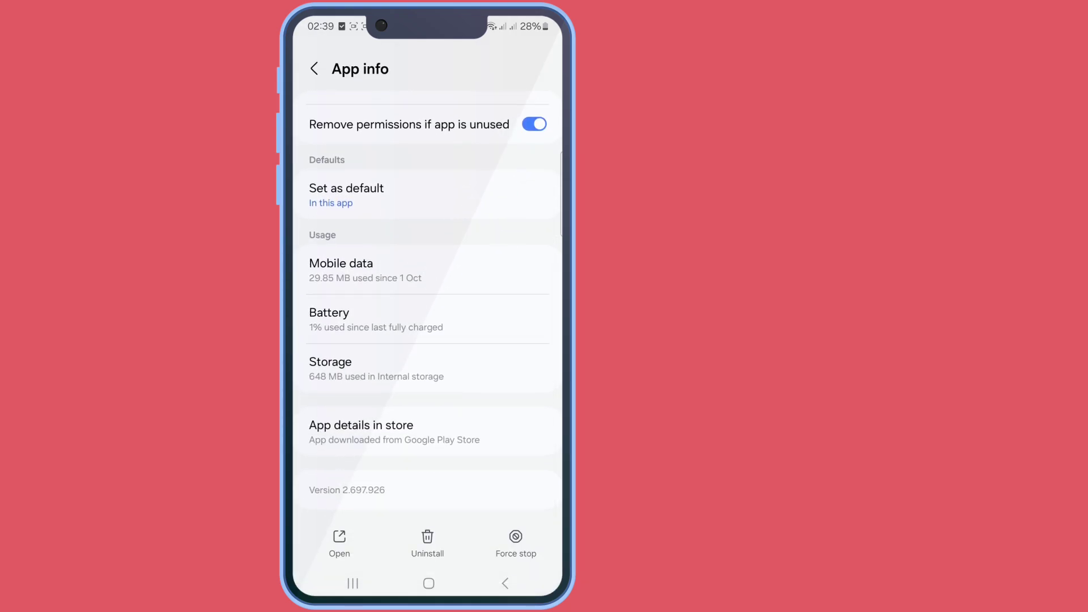
# - Clear Roblox's cache and delete all its app data from the Storage page
pyautogui.click(425, 369)
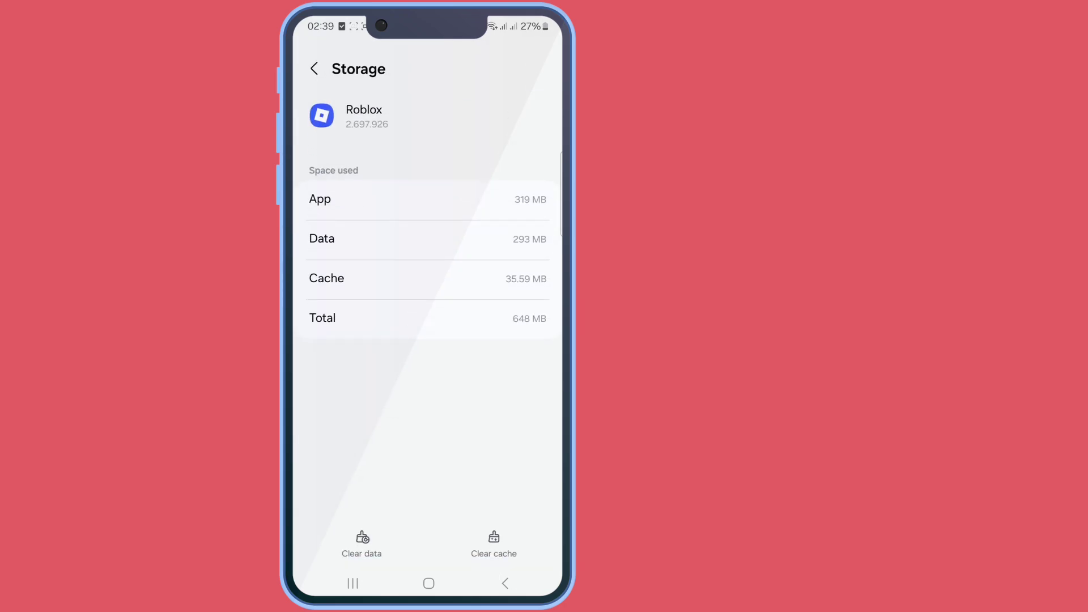
pyautogui.click(494, 544)
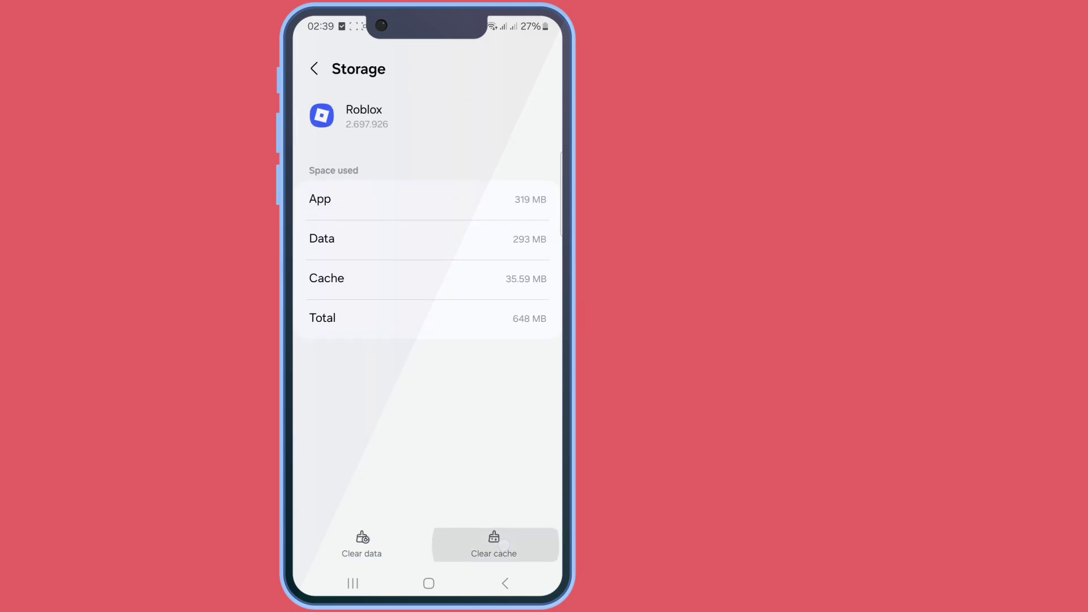
pyautogui.click(361, 545)
pyautogui.click(484, 527)
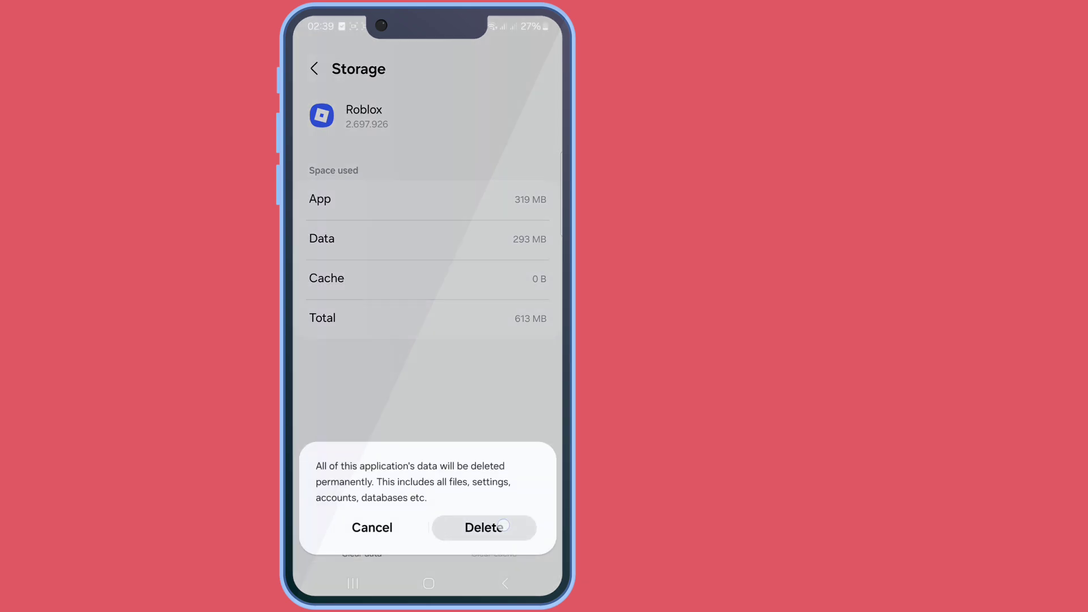
pyautogui.click(314, 69)
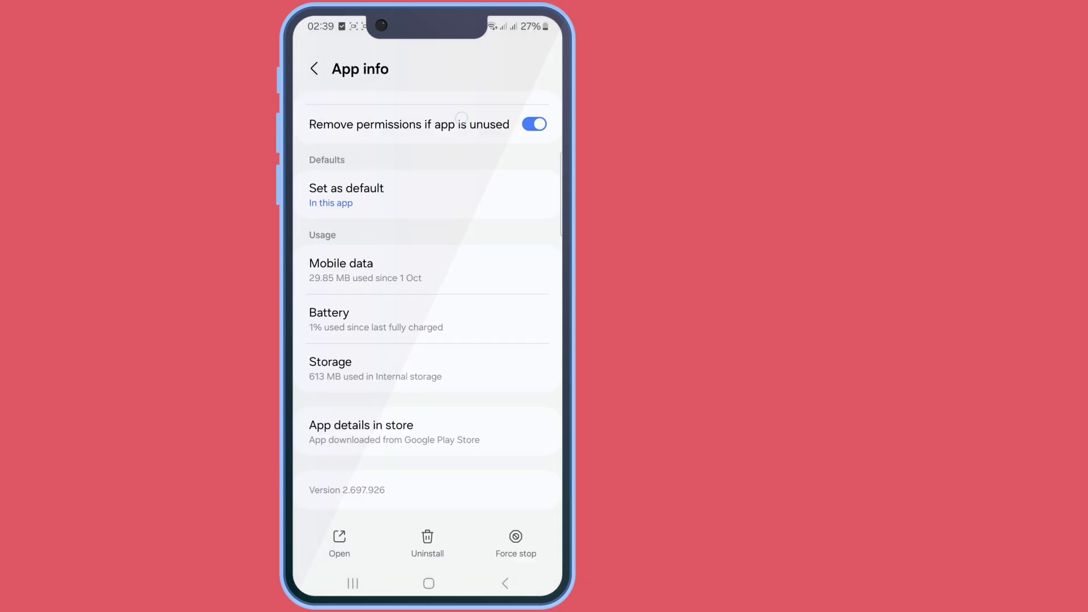
pyautogui.scroll(5, 432, 298)
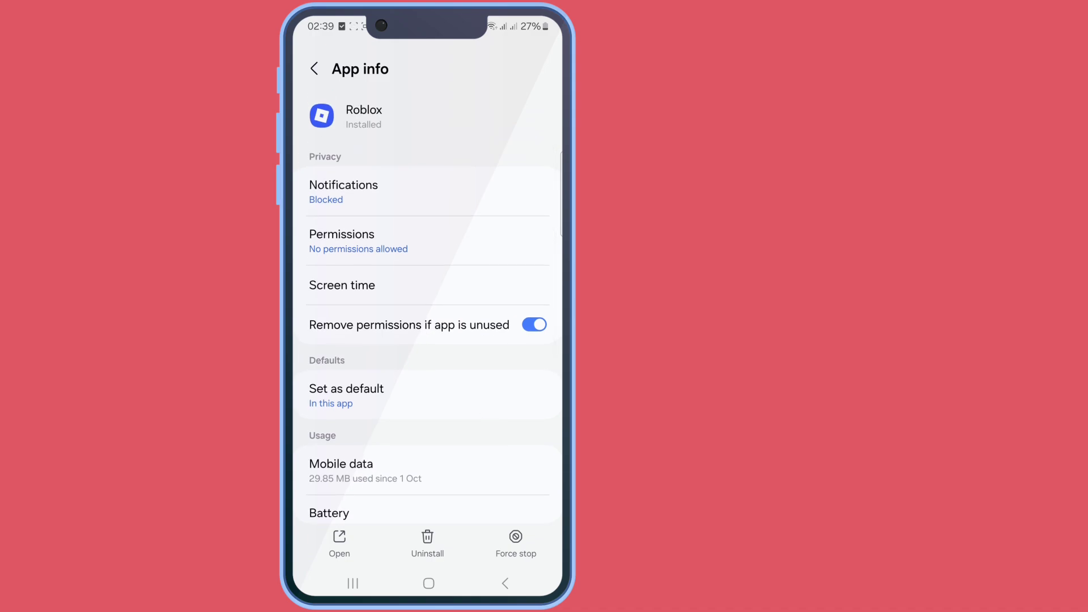
pyautogui.click(442, 241)
pyautogui.scroll(-1, 466, 420)
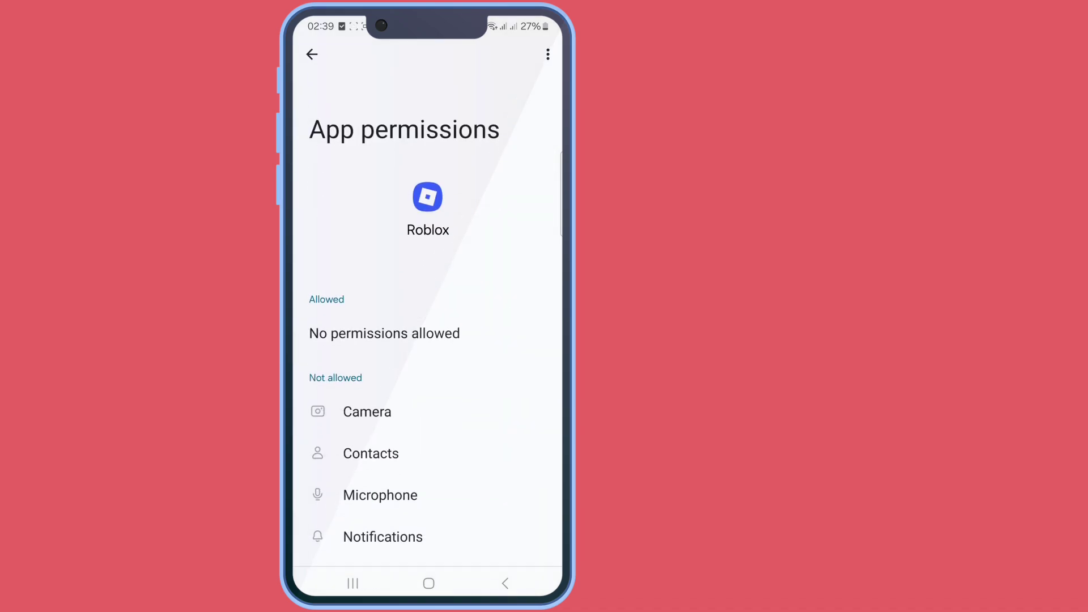
pyautogui.scroll(-3, 466, 420)
# - Allow Roblox notifications and contacts access
pyautogui.click(446, 368)
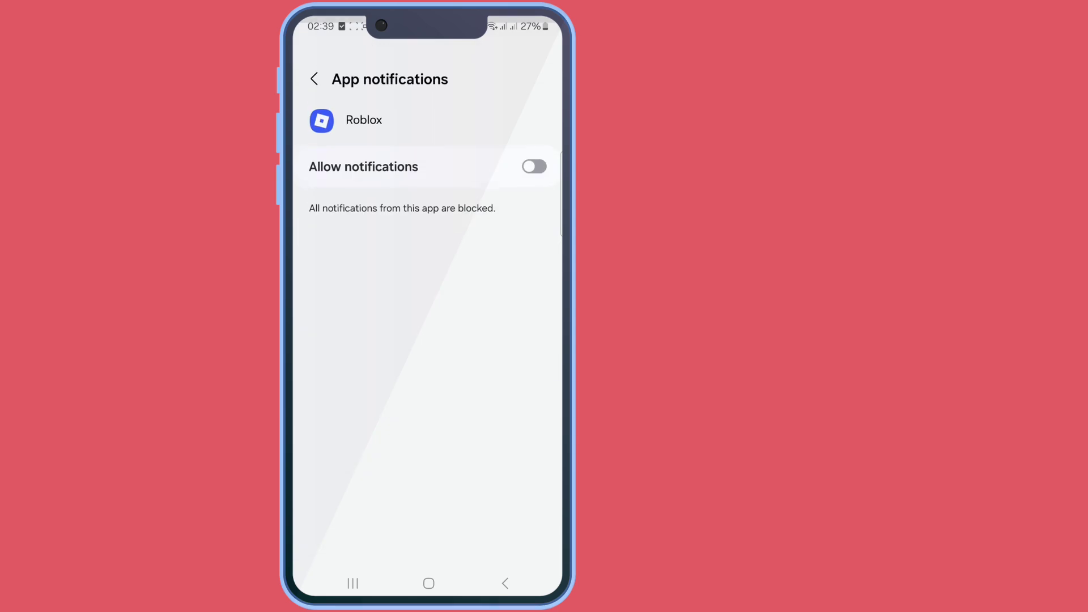
pyautogui.click(534, 155)
pyautogui.click(505, 583)
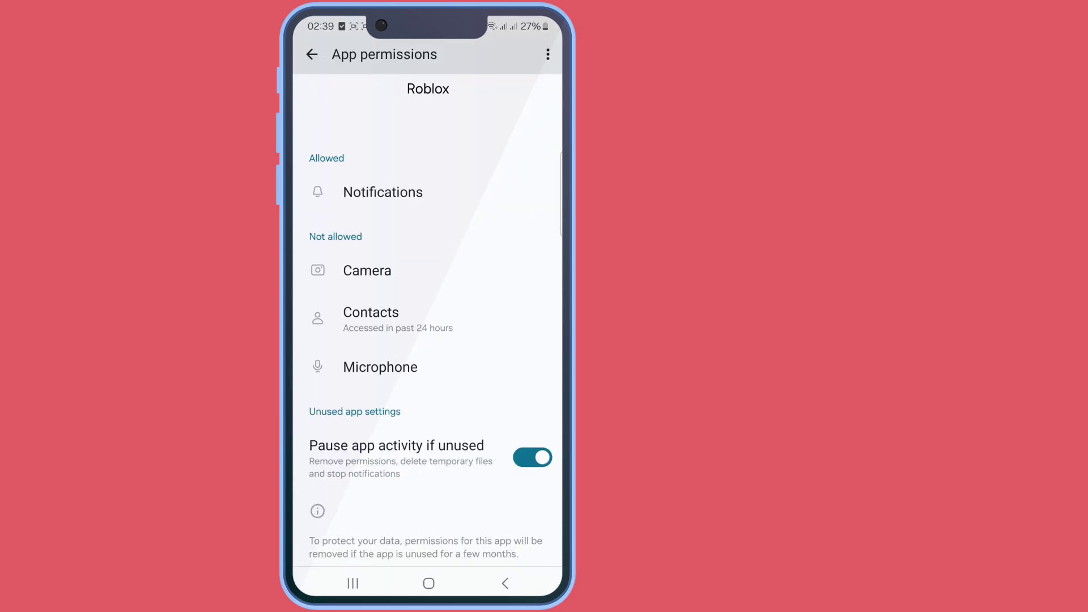
pyautogui.click(382, 318)
pyautogui.click(505, 583)
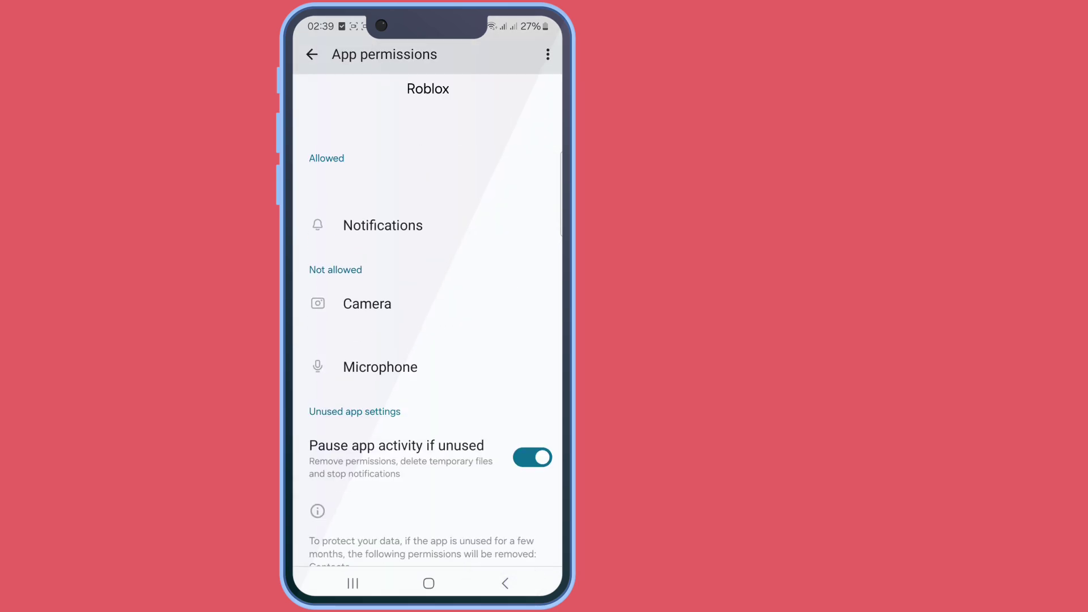
# - Allow Roblox microphone and camera access while using the app, then return home
pyautogui.click(383, 365)
pyautogui.click(505, 584)
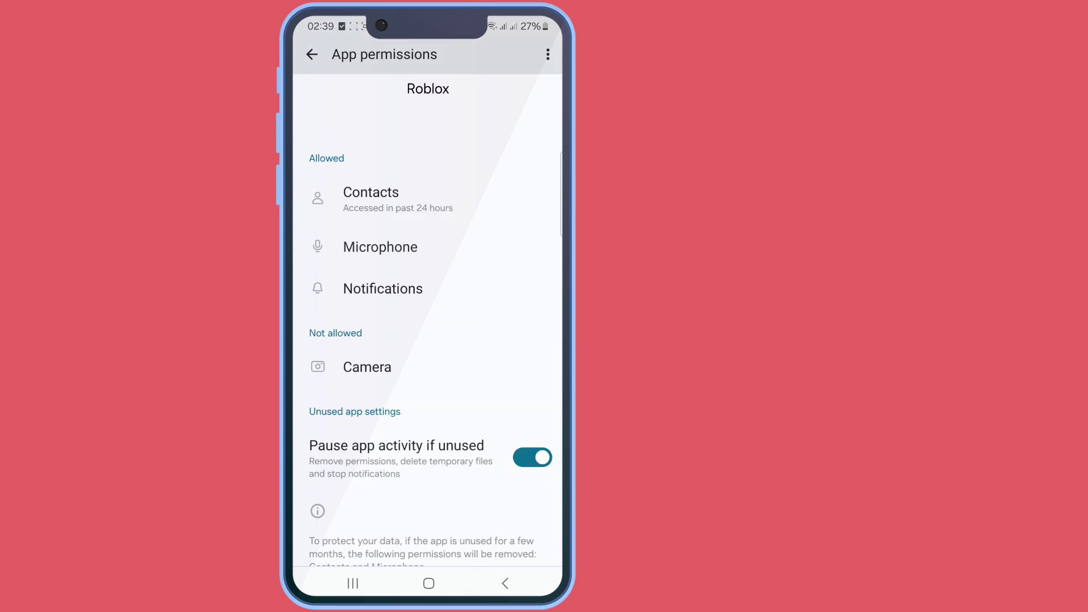
pyautogui.click(383, 366)
pyautogui.click(366, 323)
pyautogui.click(505, 584)
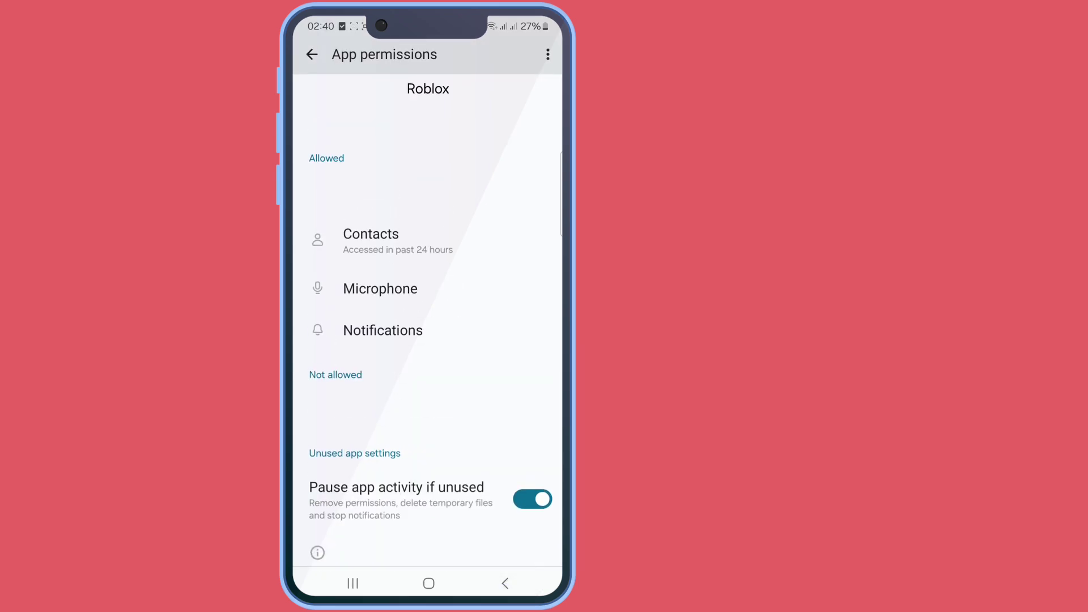
pyautogui.click(505, 583)
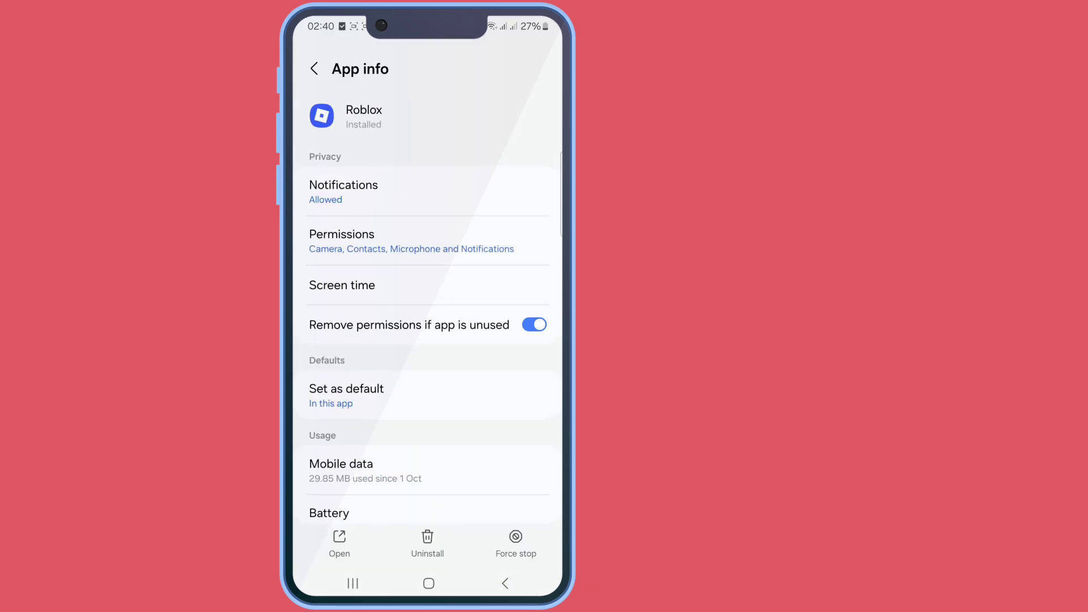
pyautogui.click(428, 584)
# - Search the Play Store for 'roblox' and update the Roblox app
pyautogui.click(522, 420)
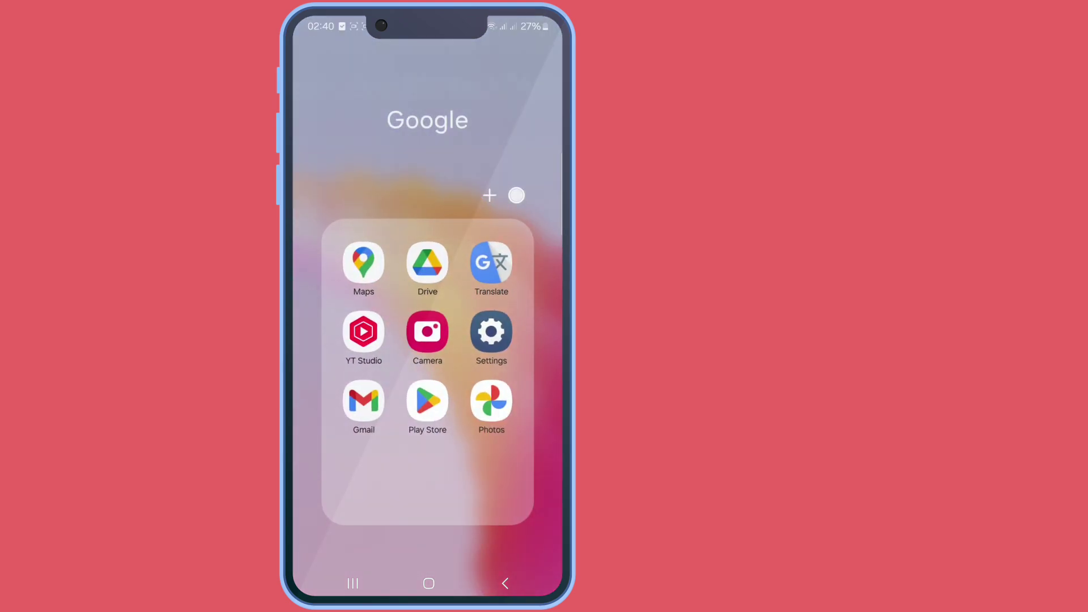
pyautogui.click(428, 460)
pyautogui.click(518, 545)
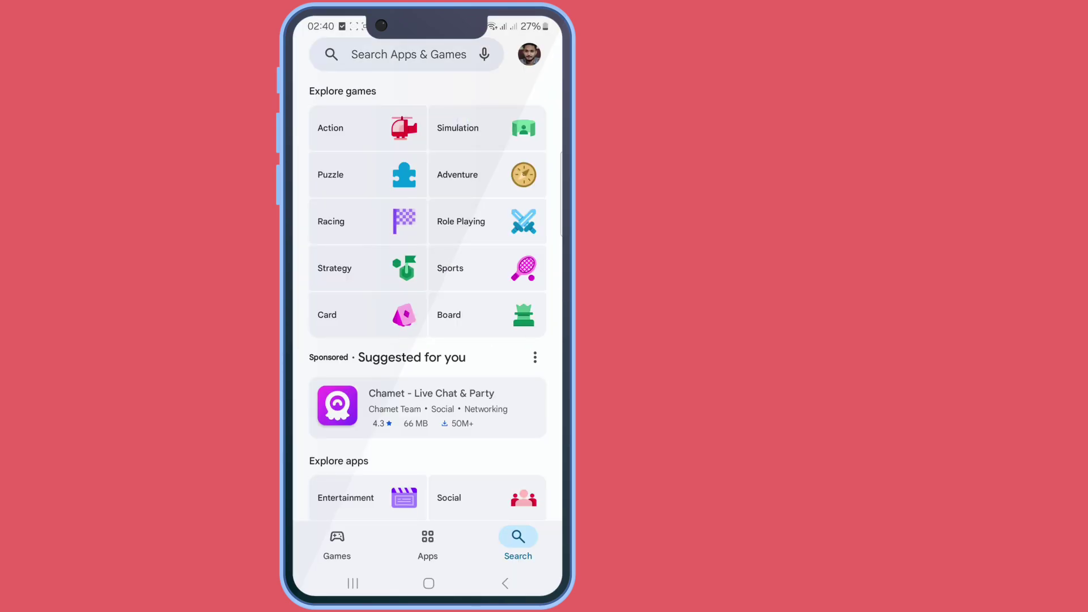
pyautogui.click(408, 54)
pyautogui.write('R')
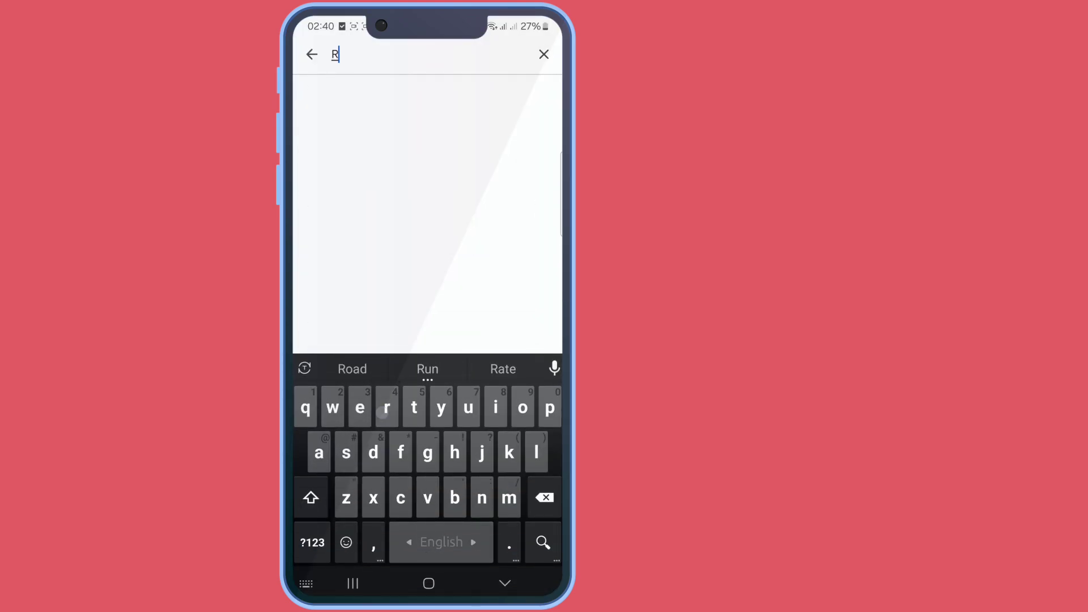
pyautogui.write('oblo')
pyautogui.click(357, 93)
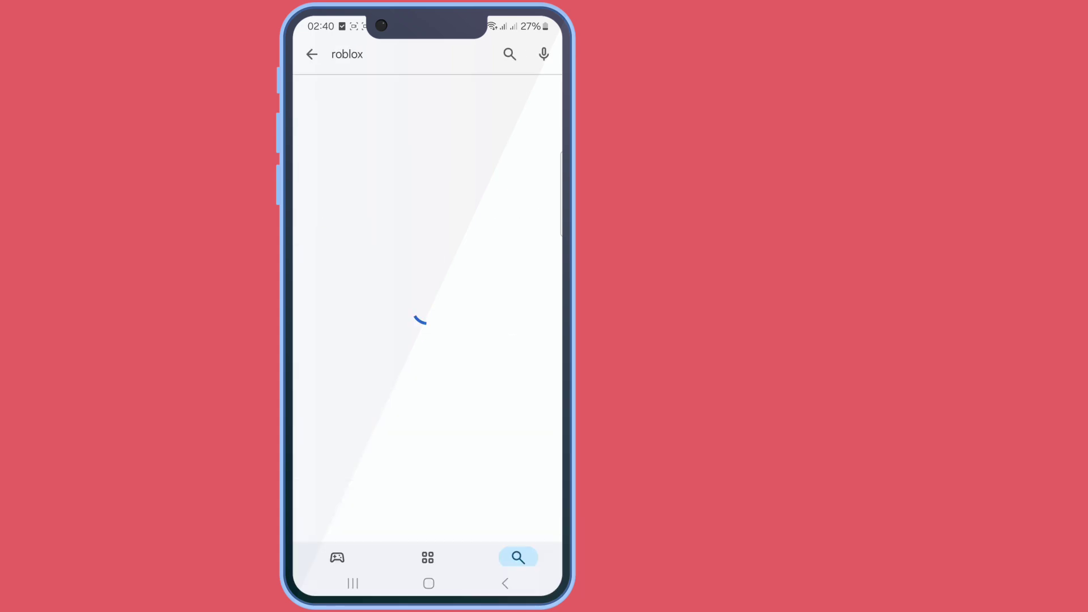
pyautogui.click(376, 289)
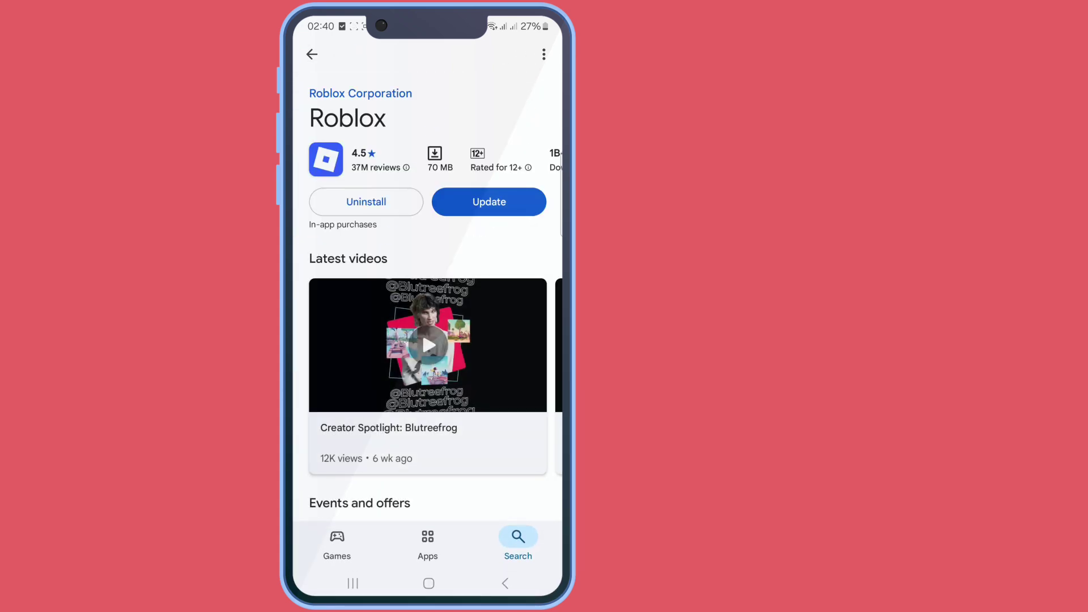
pyautogui.click(489, 202)
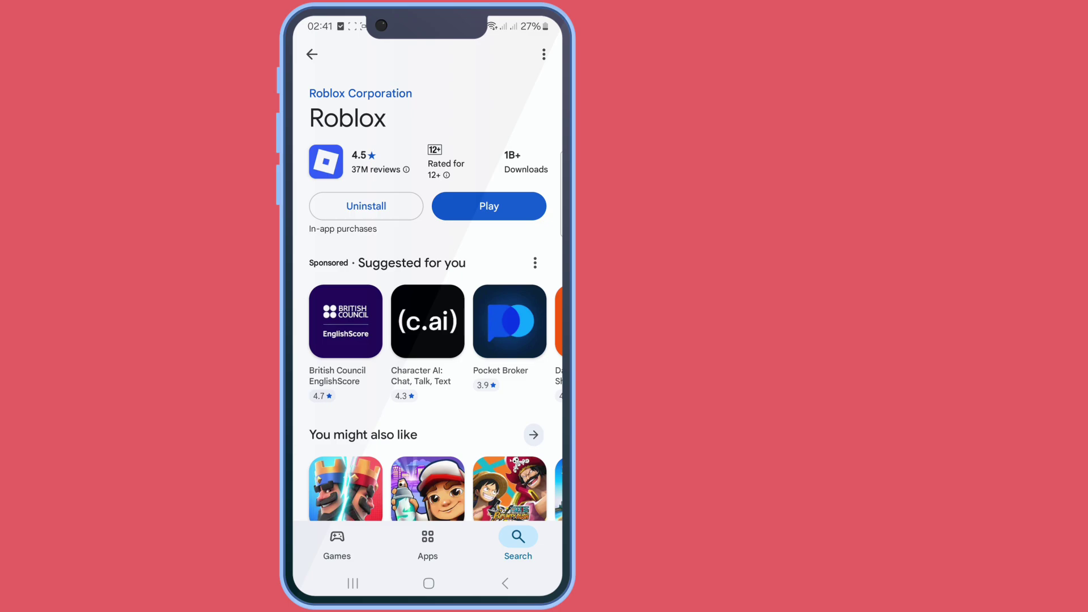
# - Launch the updated Roblox and sign in until 2-Step Verification appears
pyautogui.click(500, 201)
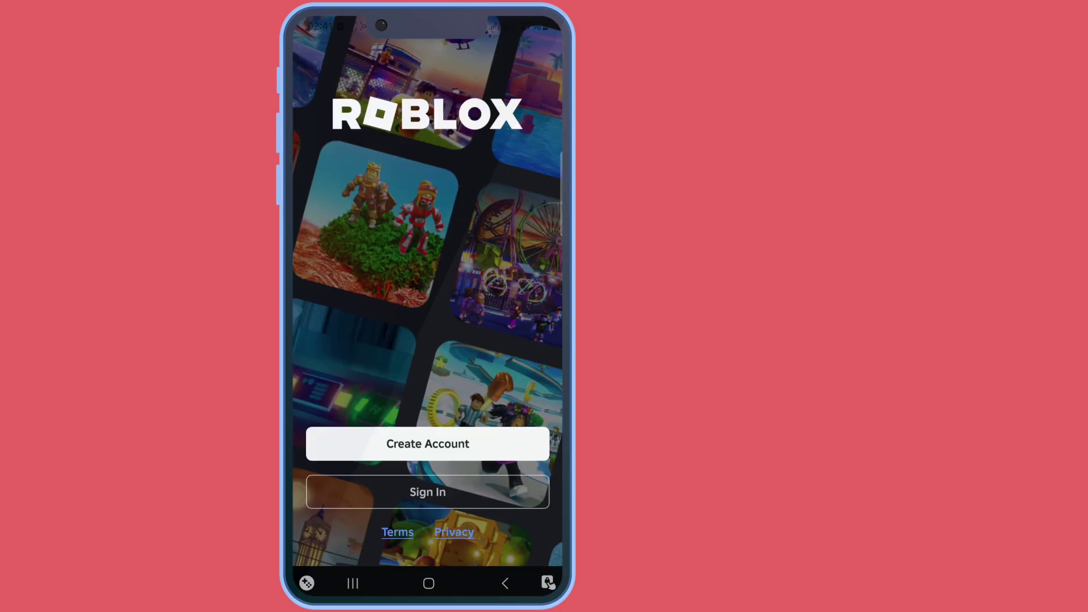
pyautogui.click(428, 492)
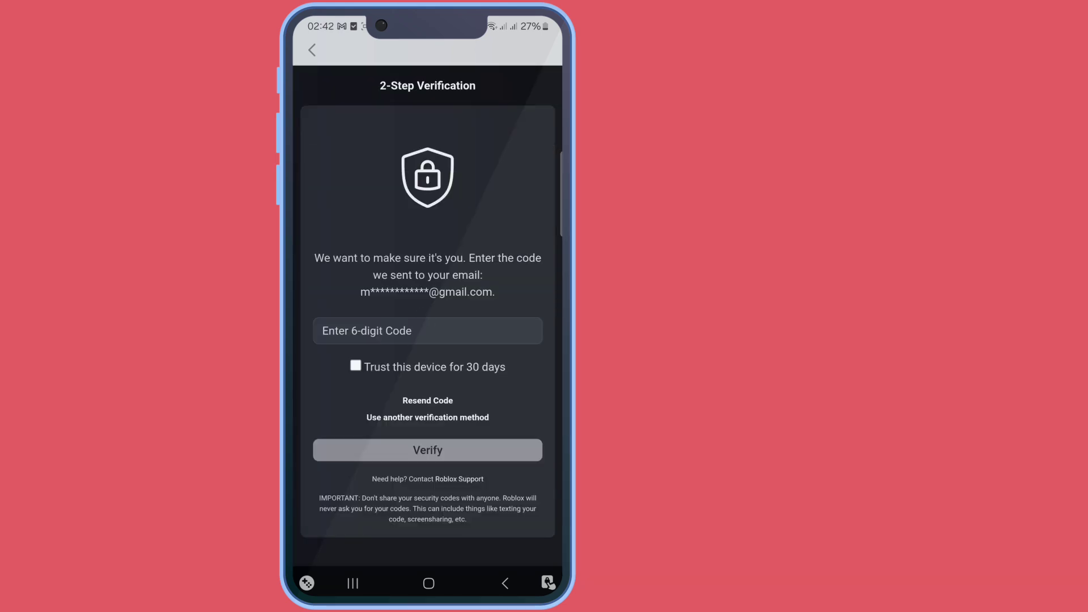
pyautogui.moveTo(428, 19); pyautogui.dragTo(427, 340)
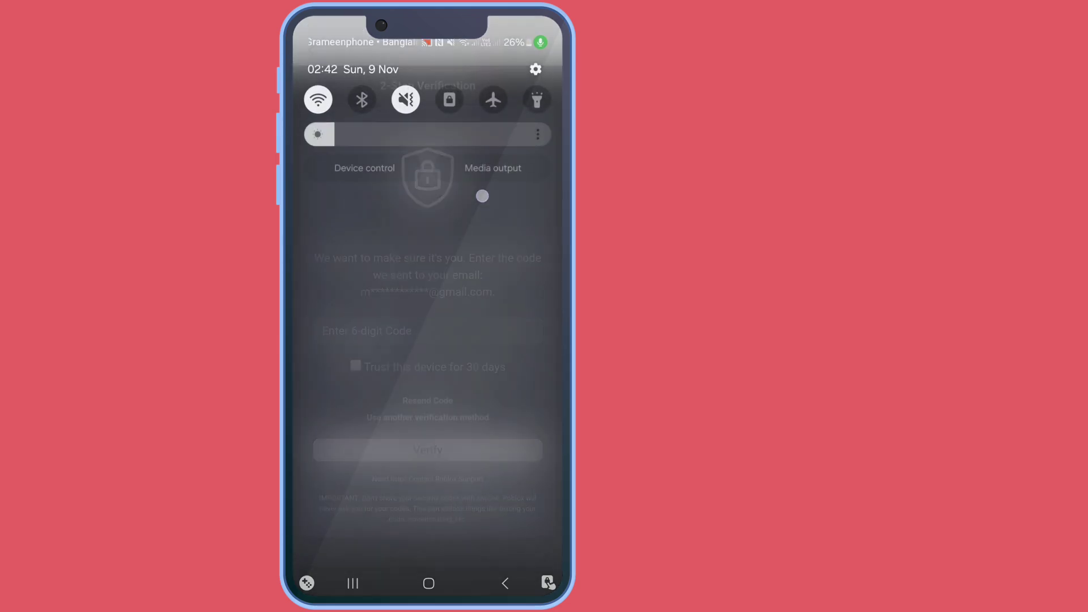
pyautogui.click(539, 211)
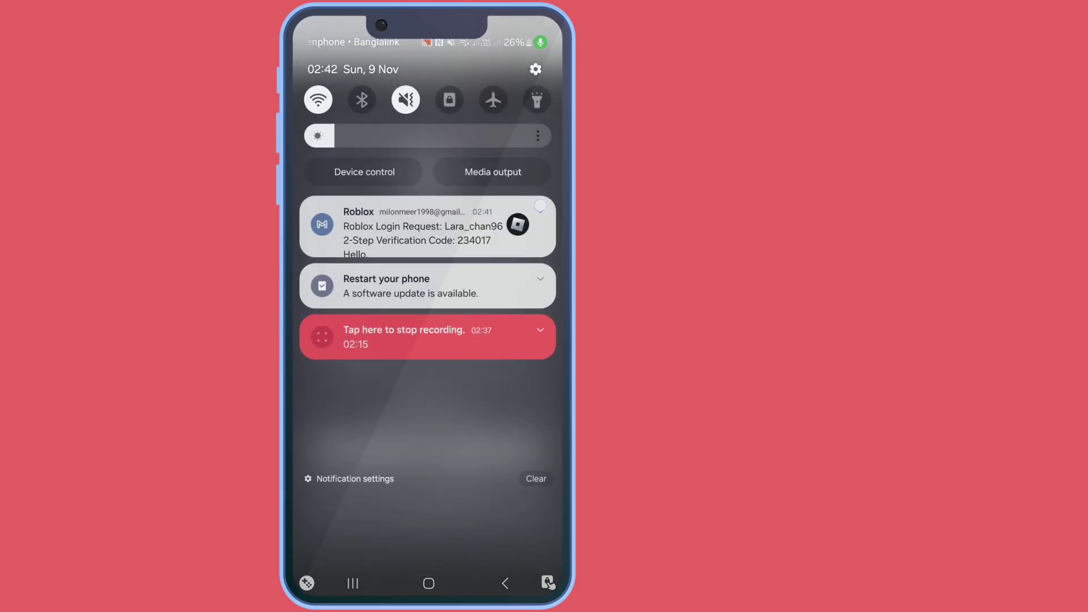
pyautogui.click(497, 273)
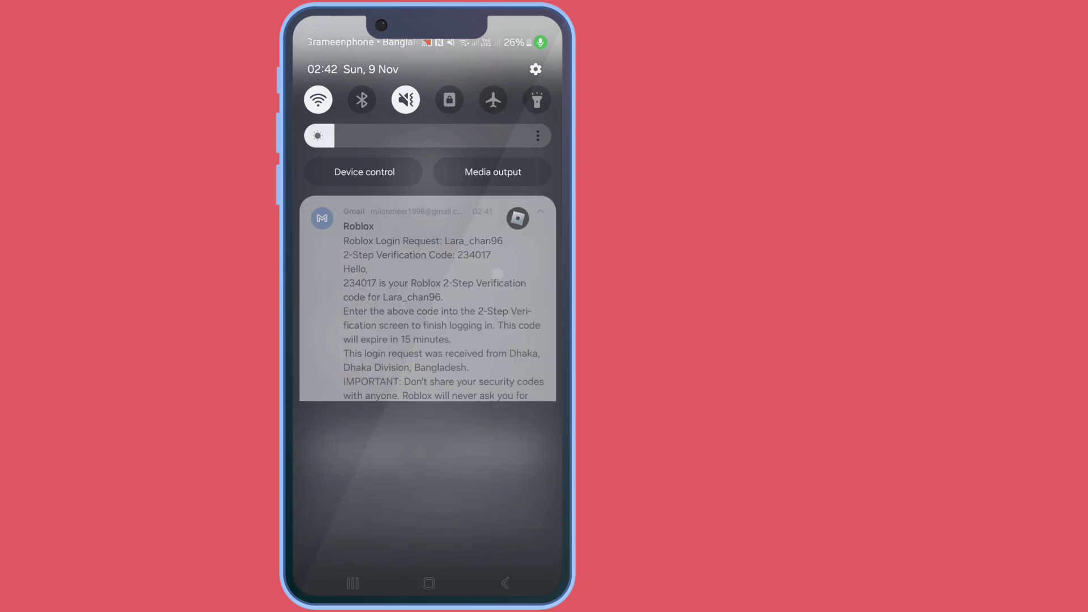
pyautogui.moveTo(480, 384); pyautogui.dragTo(481, 302)
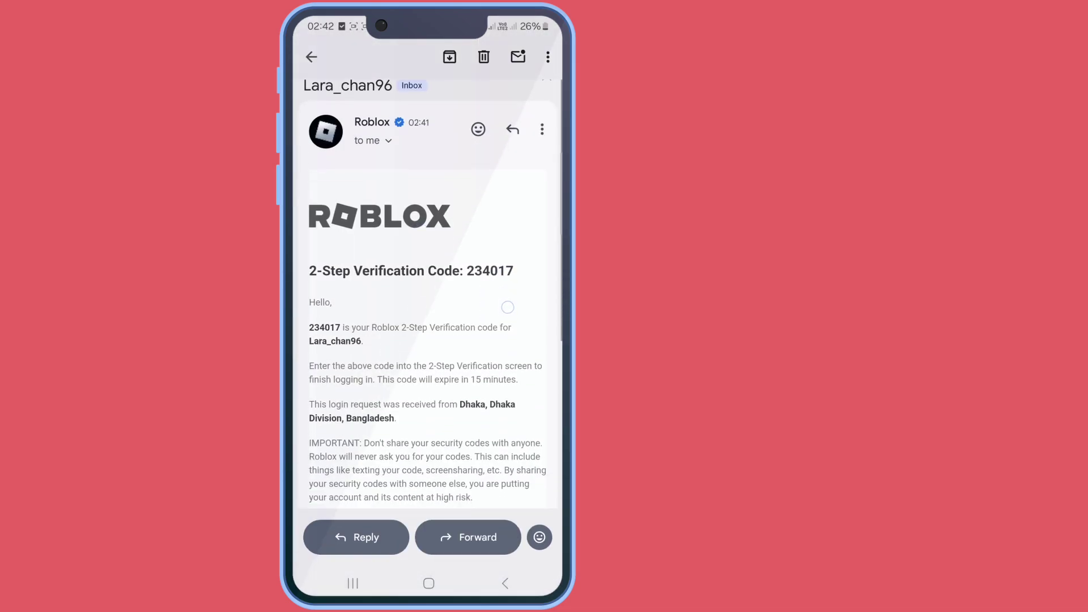
pyautogui.doubleClick(503, 272)
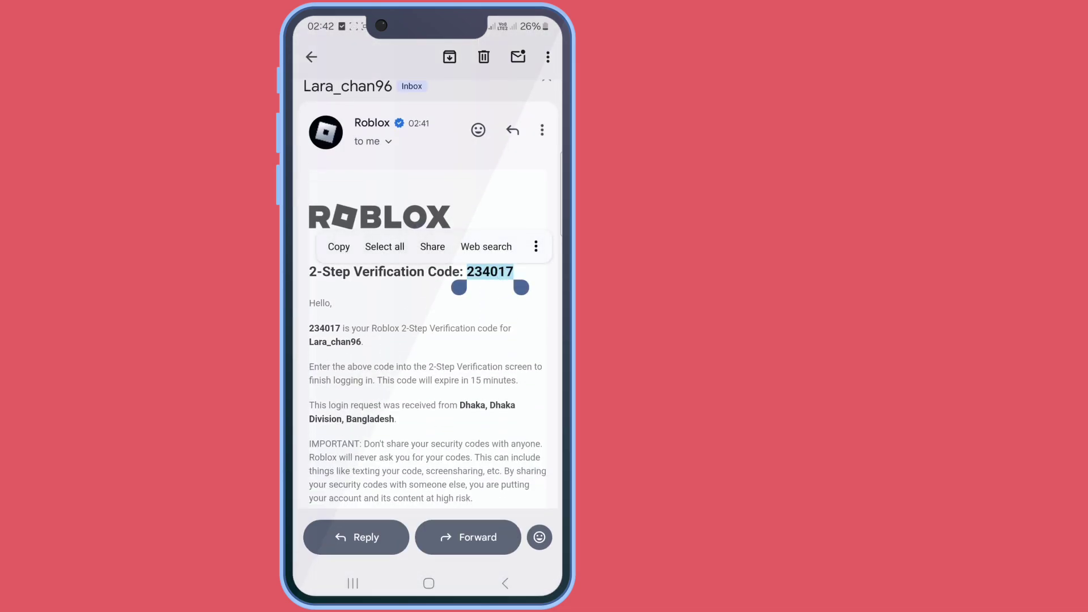
pyautogui.click(338, 246)
pyautogui.click(353, 583)
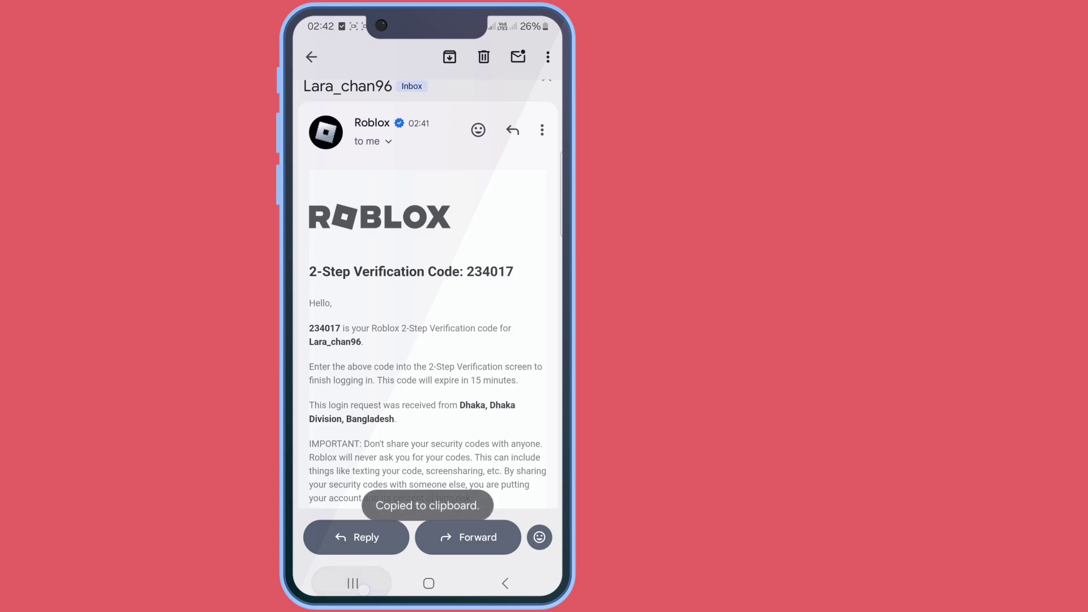
pyautogui.click(487, 223)
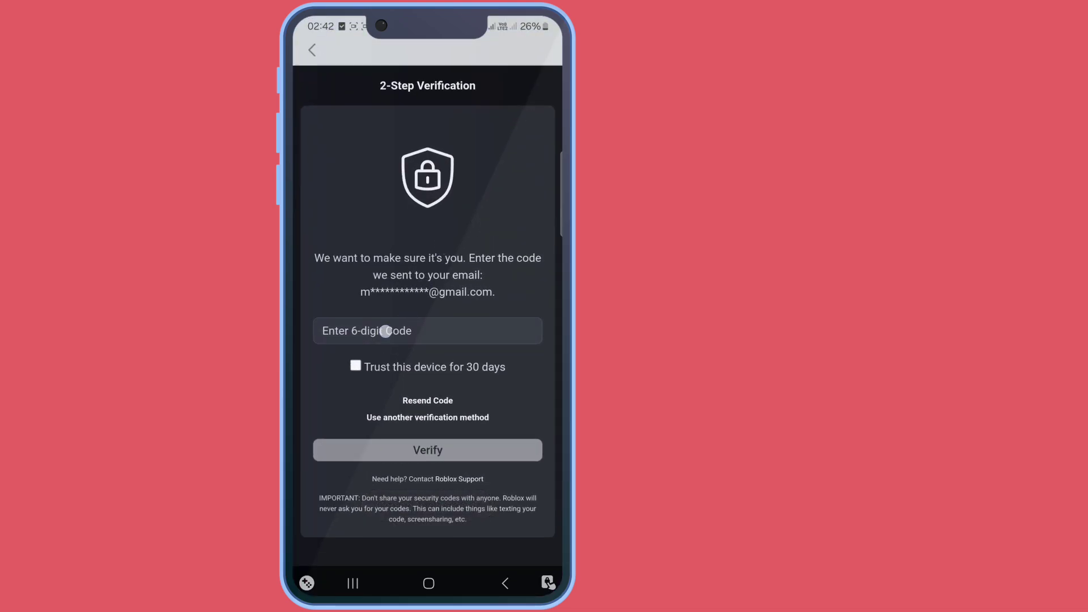
pyautogui.click(386, 330)
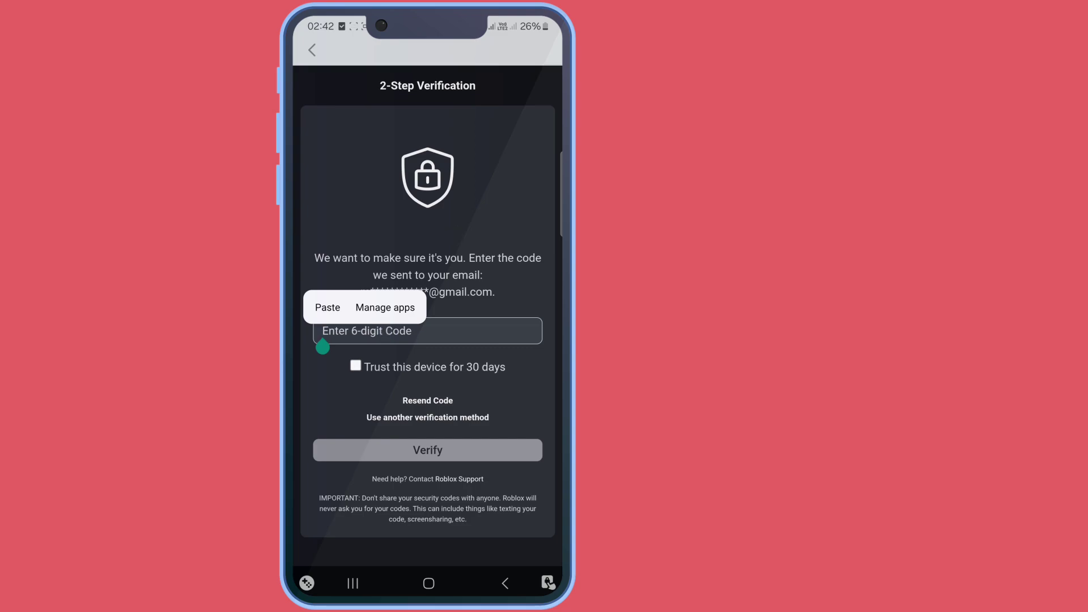
pyautogui.click(327, 308)
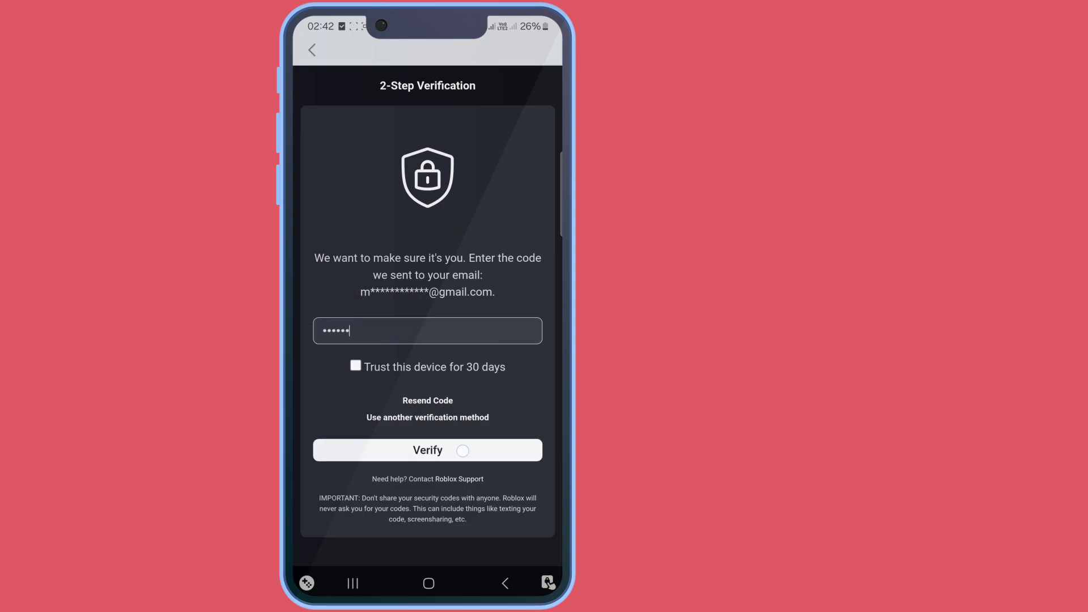
pyautogui.click(463, 451)
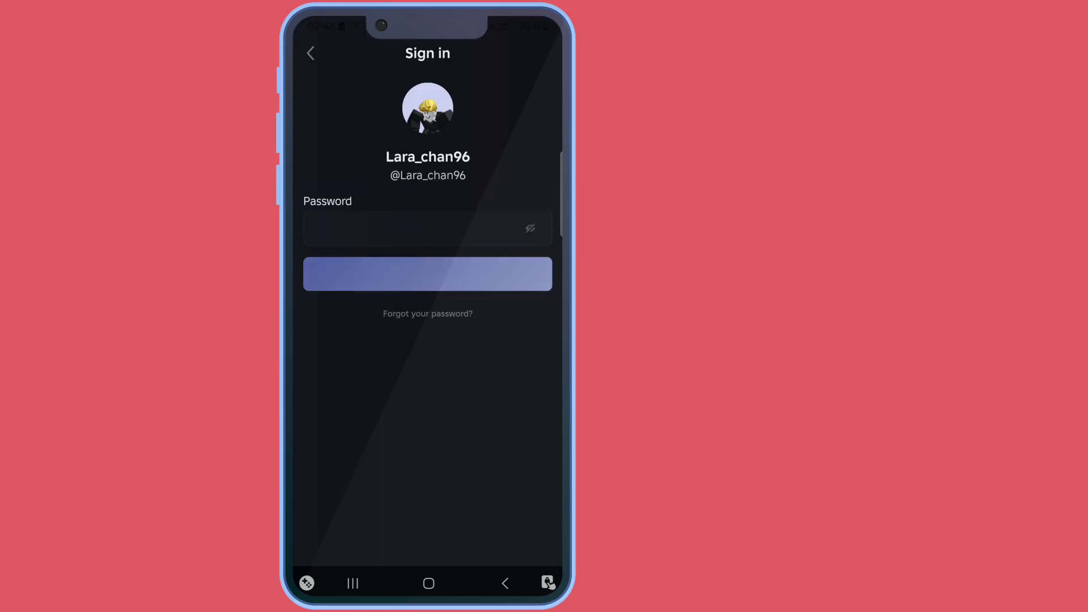
pyautogui.click(371, 525)
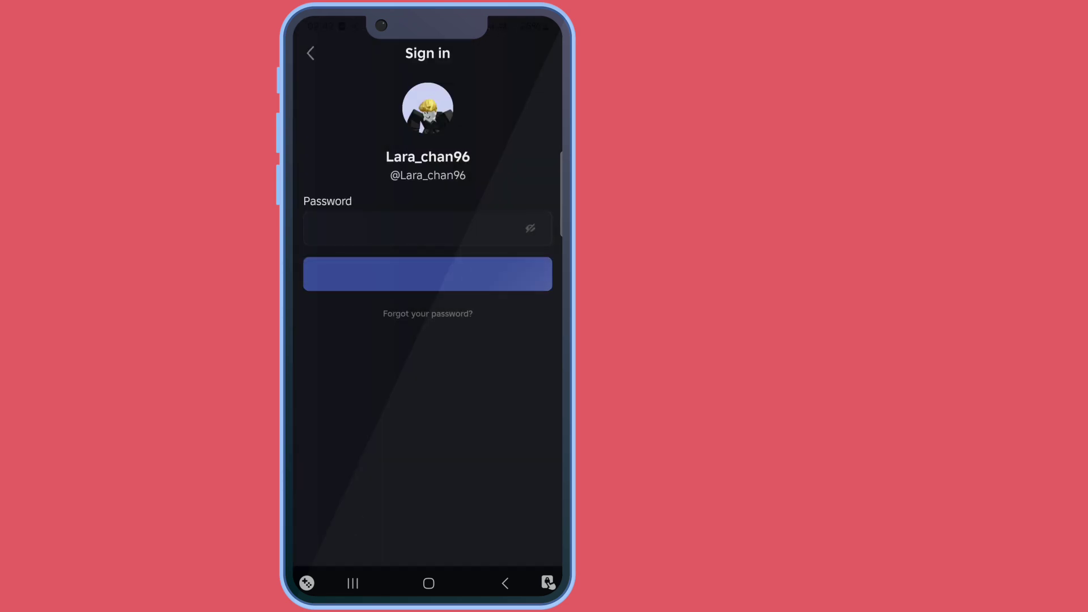